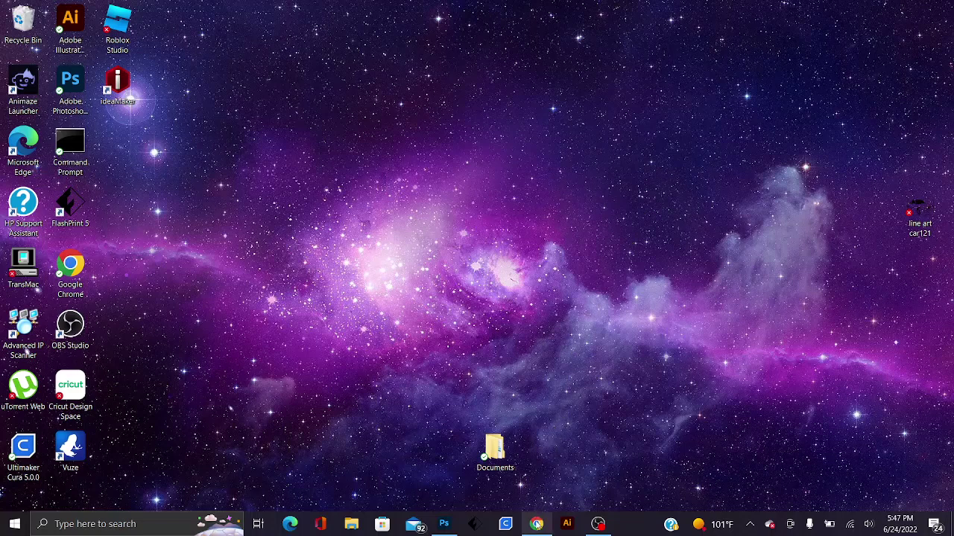
Step: Bring the Chrome window showing the Google homepage to the front from the taskbar
mouse_move(536, 526)
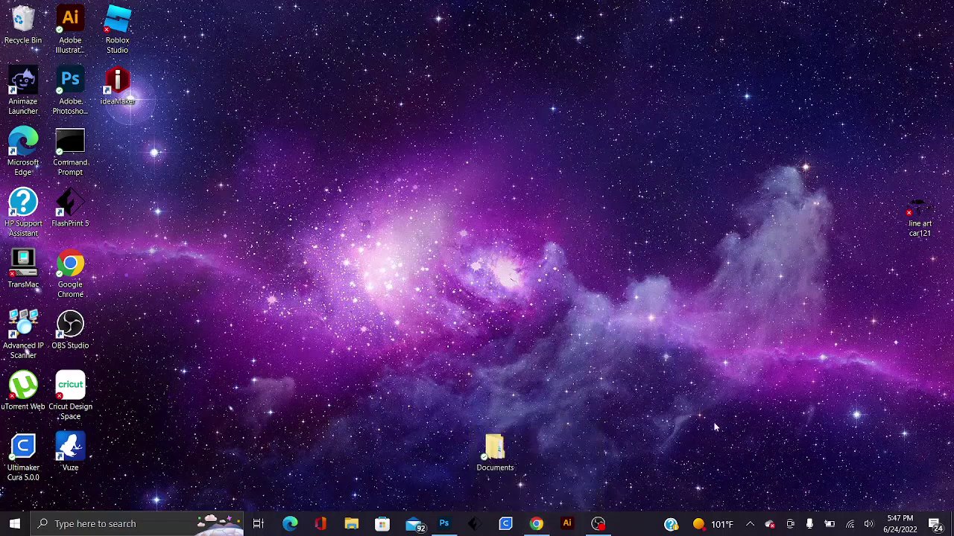
click(536, 523)
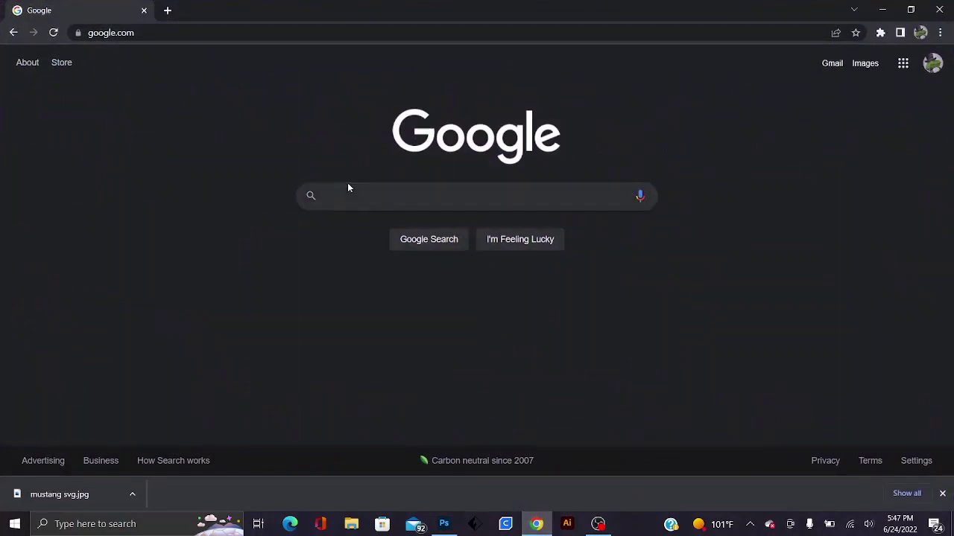
Step: Search Google for 'mustang gt svg' and switch to the Images results
text(mustang gt c)
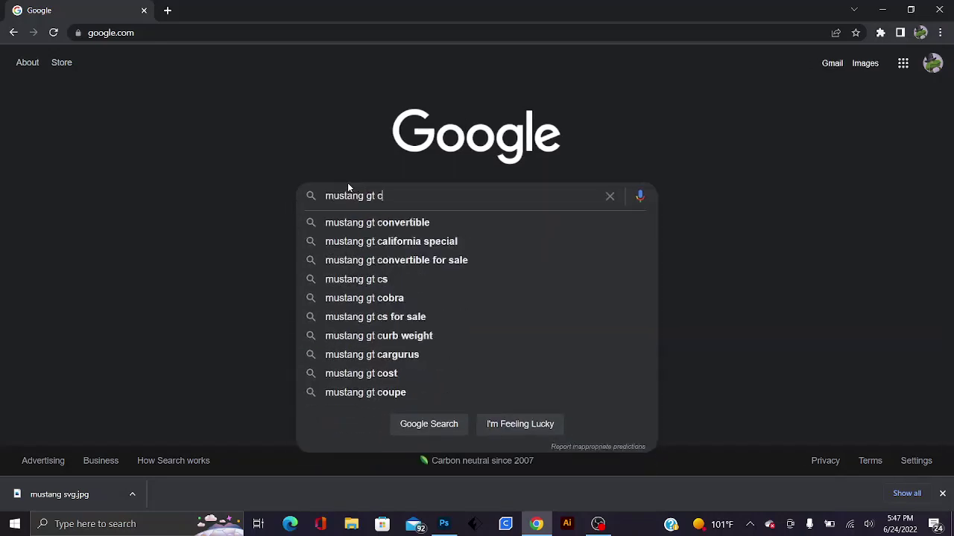
key(BackSpace)
text(svg)
key(Return)
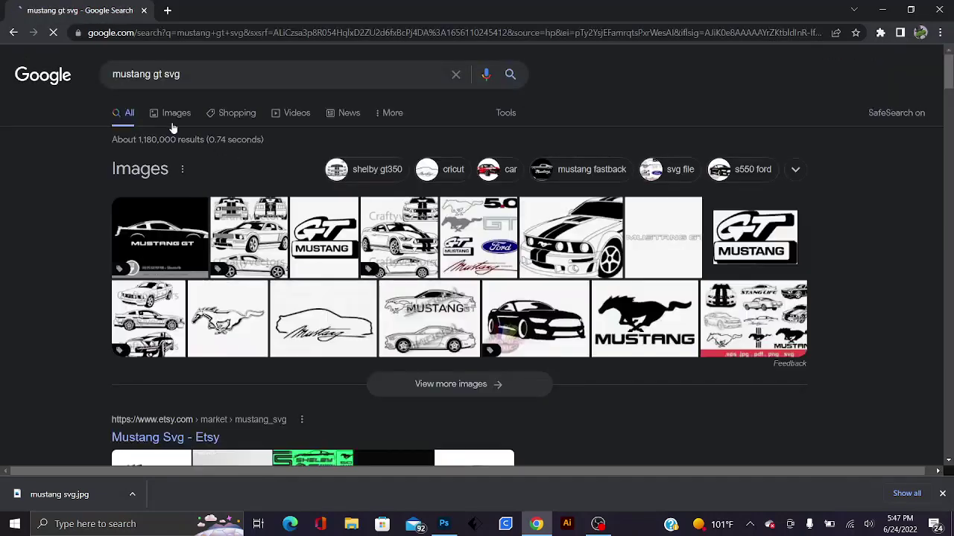
click(175, 121)
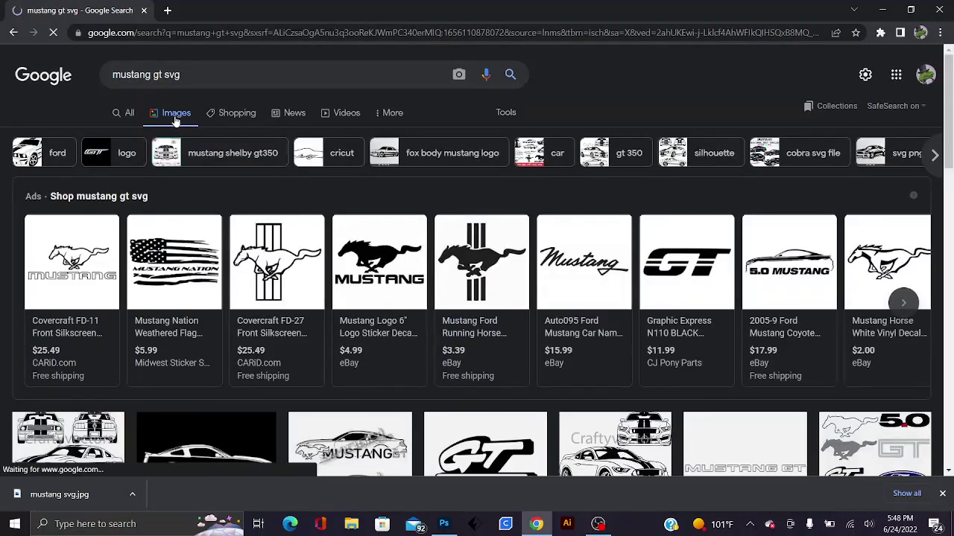
Step: Browse the image results and preview the seeklogo Ford Mustang logo vector
scroll(302, 234, down, 2)
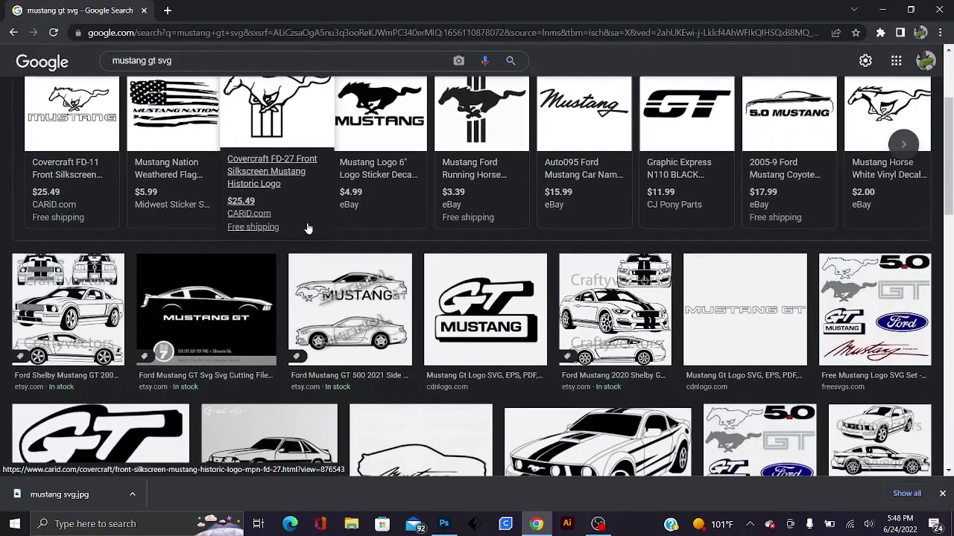
scroll(302, 234, down, 2)
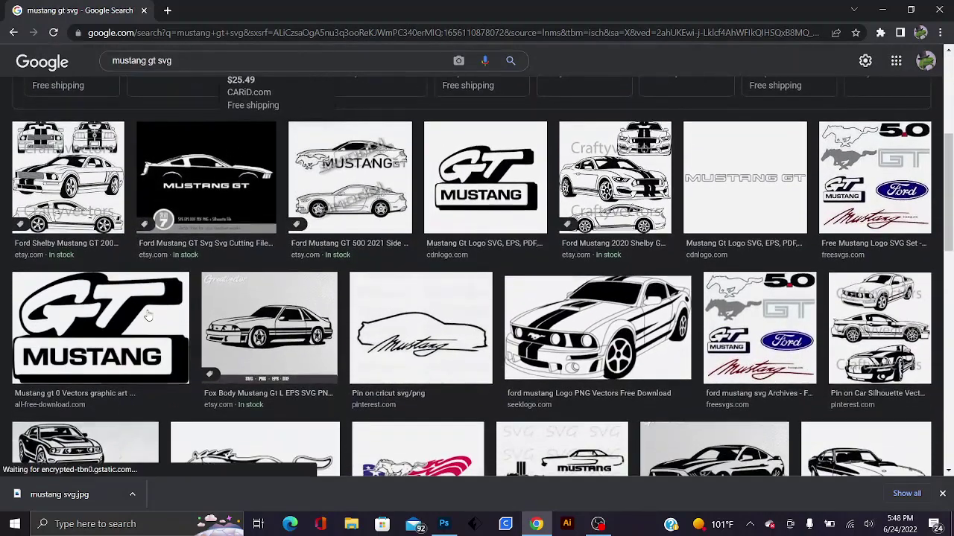
click(599, 365)
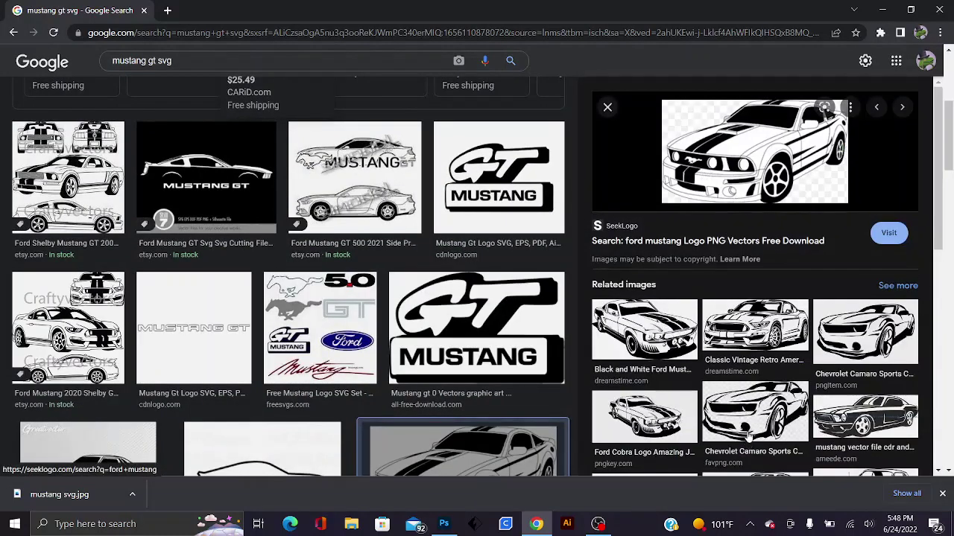
scroll(749, 440, down, 4)
scroll(605, 299, down, 2)
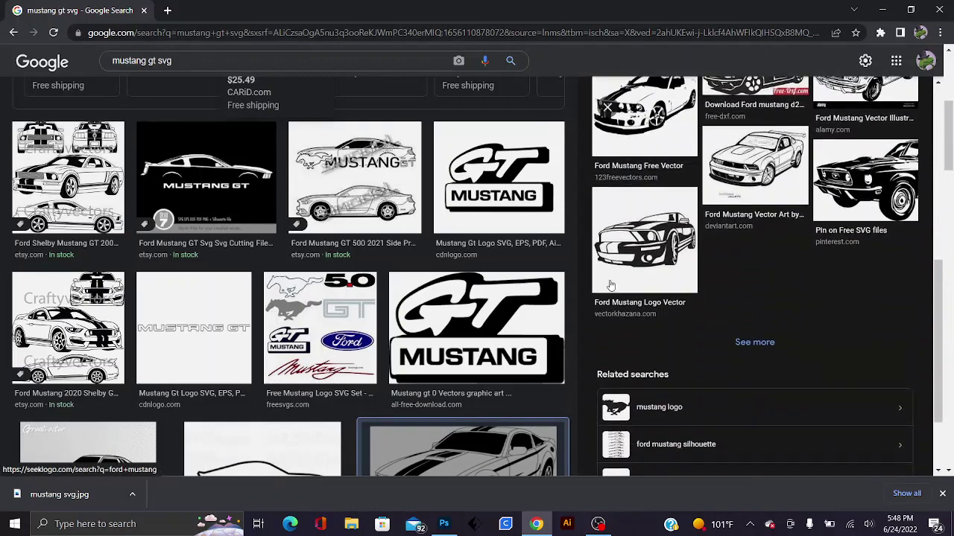
scroll(465, 262, down, 3)
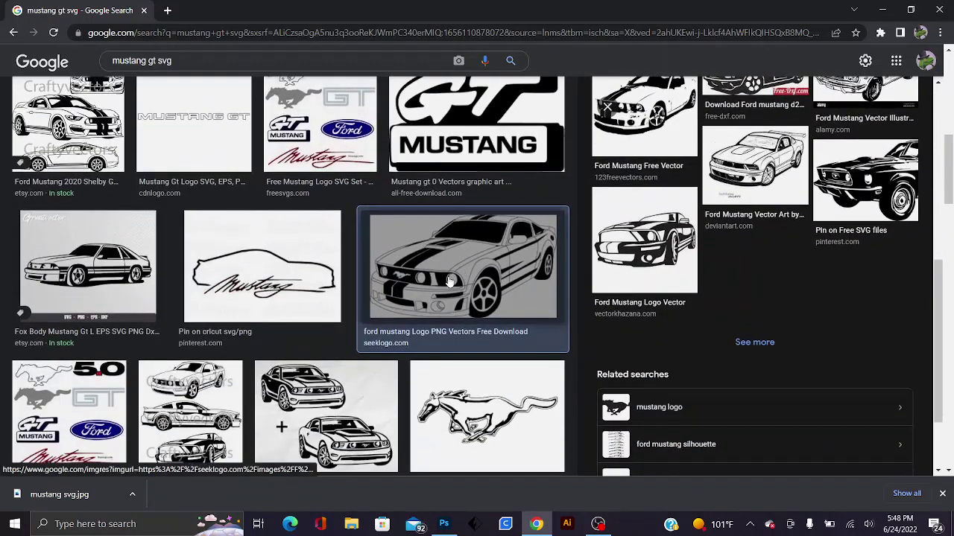
scroll(255, 250, up, 3)
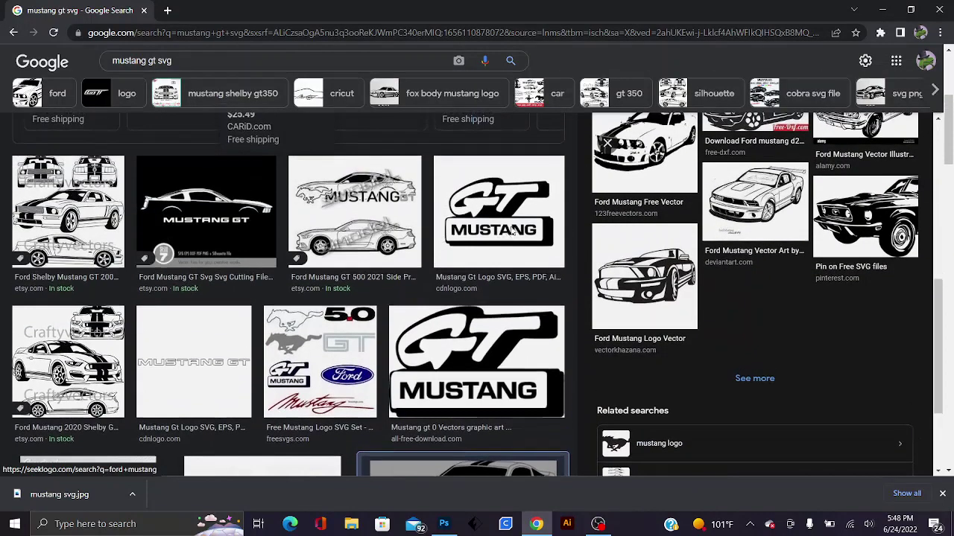
Step: Open the source page of the Mustang GT logo SVG preview in a new tab
click(512, 233)
right_click(711, 245)
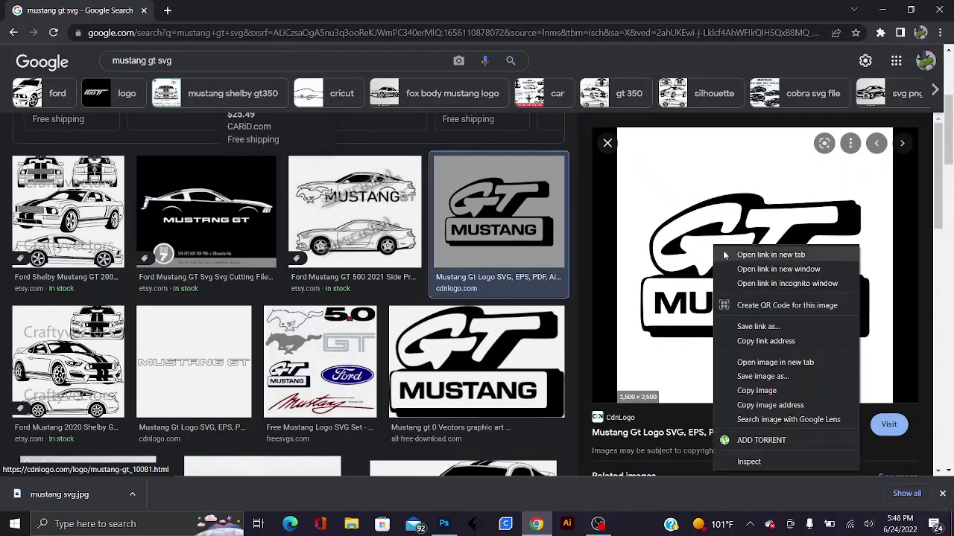
click(769, 255)
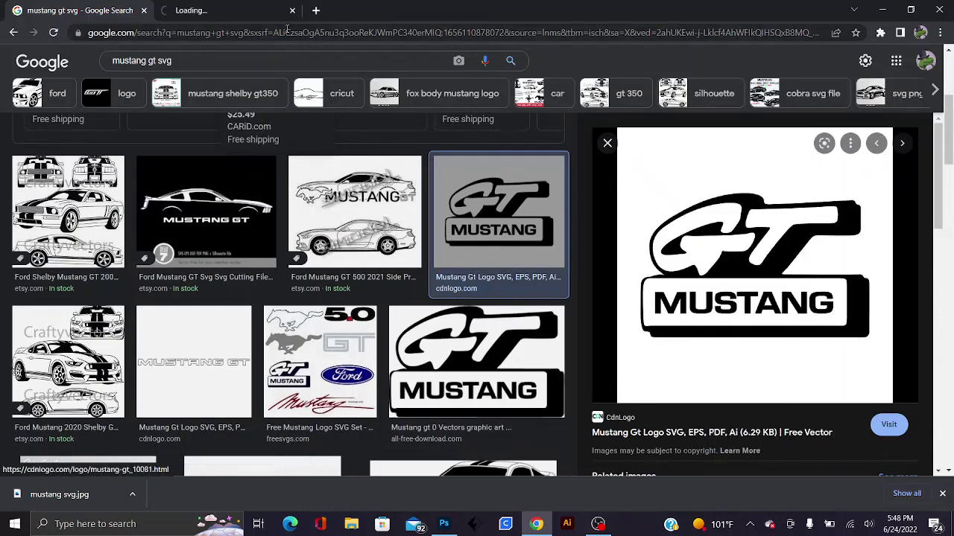
Step: Switch to the cdnlogo tab and close the Shutterstock ad banner
click(228, 10)
scroll(331, 263, down, 5)
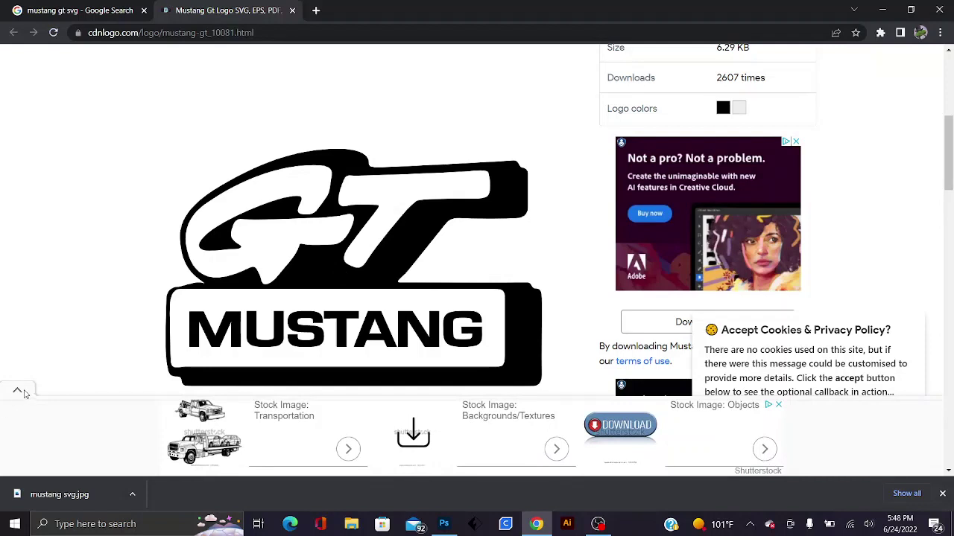
click(18, 391)
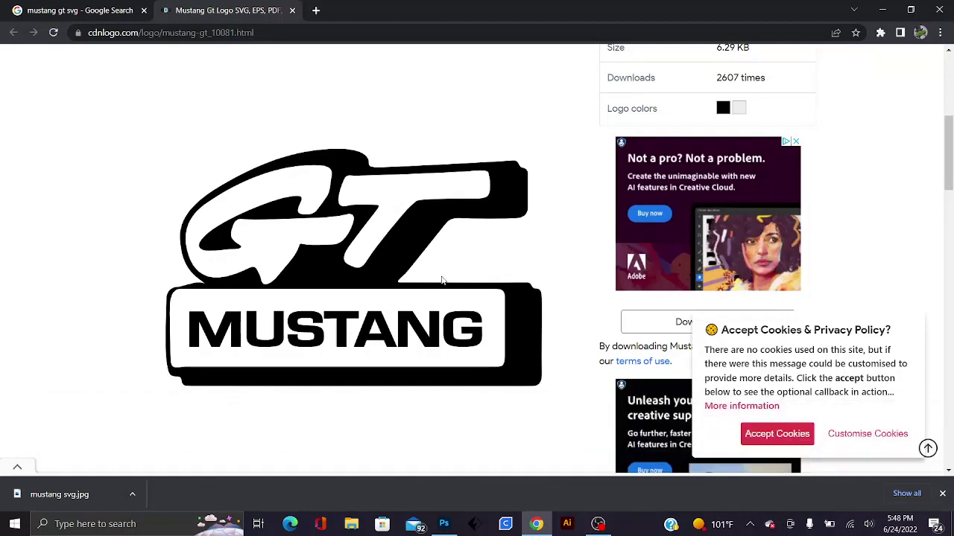
key(super)
Step: Launch Snipping Tool and capture the area around the GT Mustang logo
text(sni)
key(Return)
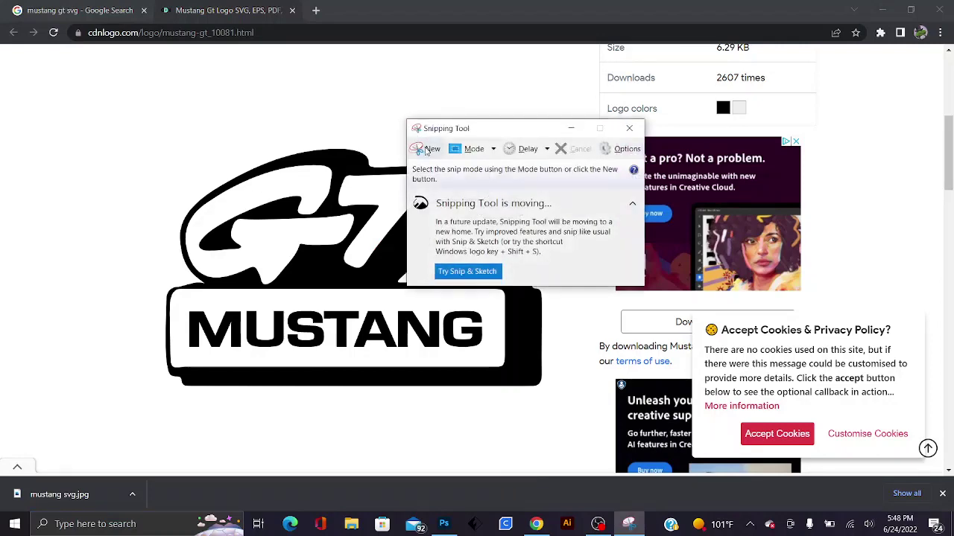
click(431, 149)
drag(120, 90, 644, 444)
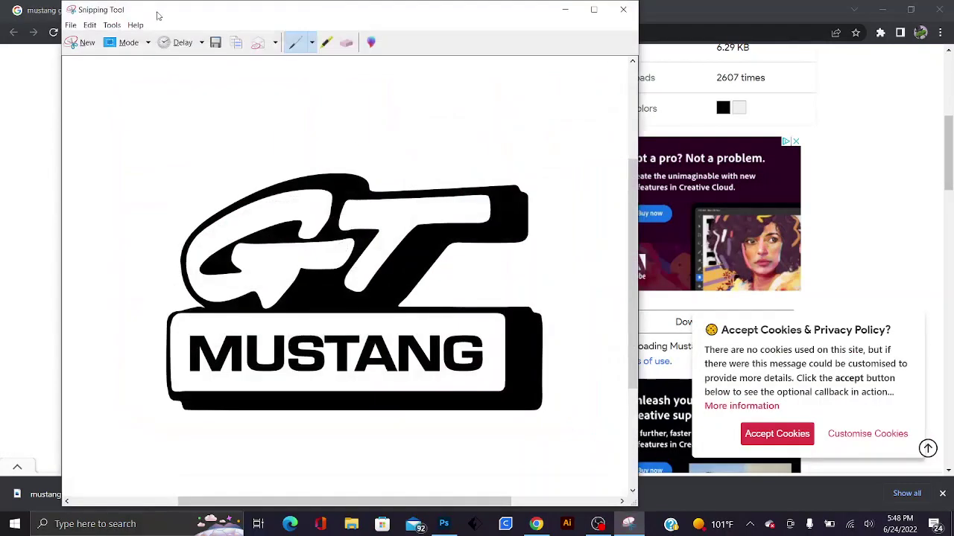
Step: Save the snip as 'gt mustang' PNG in Downloads and minimize Snipping Tool
click(216, 43)
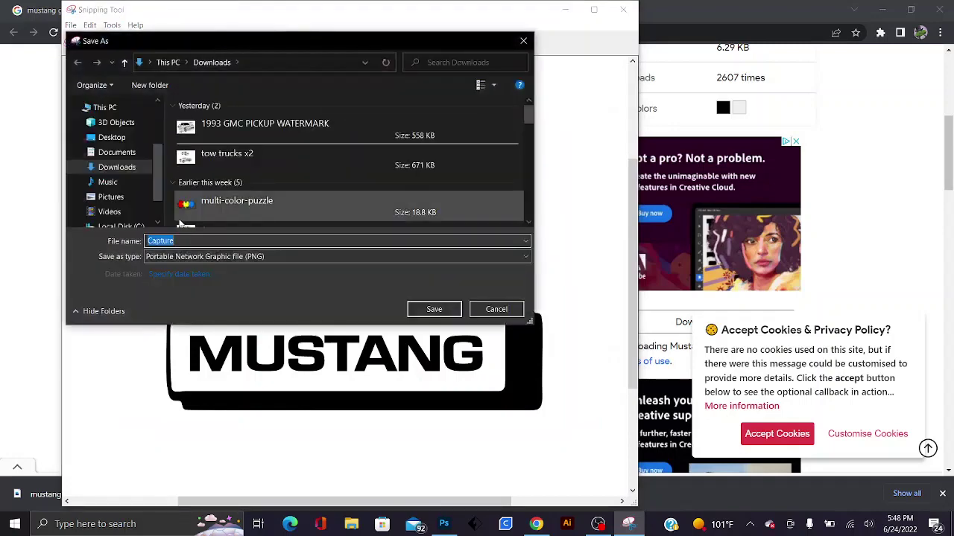
click(188, 240)
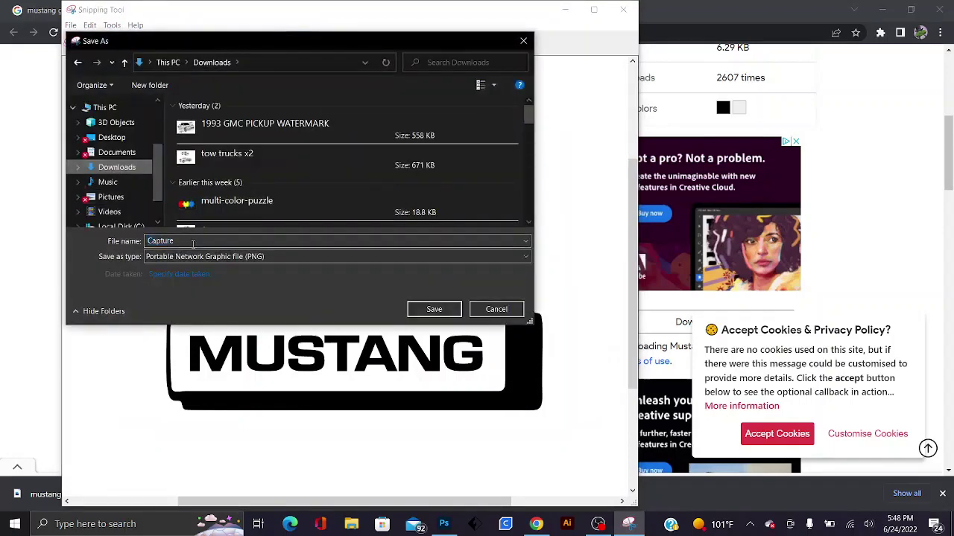
double_click(193, 242)
text(gt mustang)
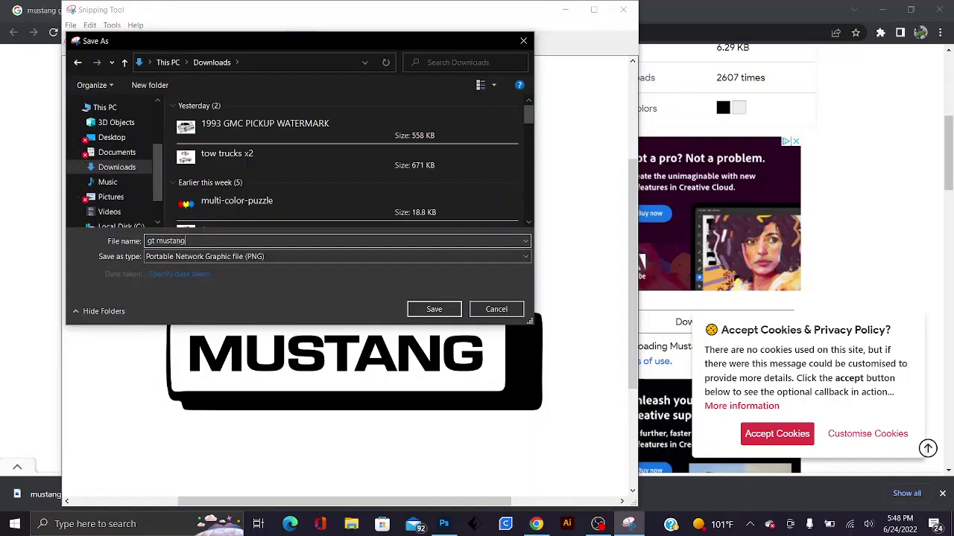
key(Return)
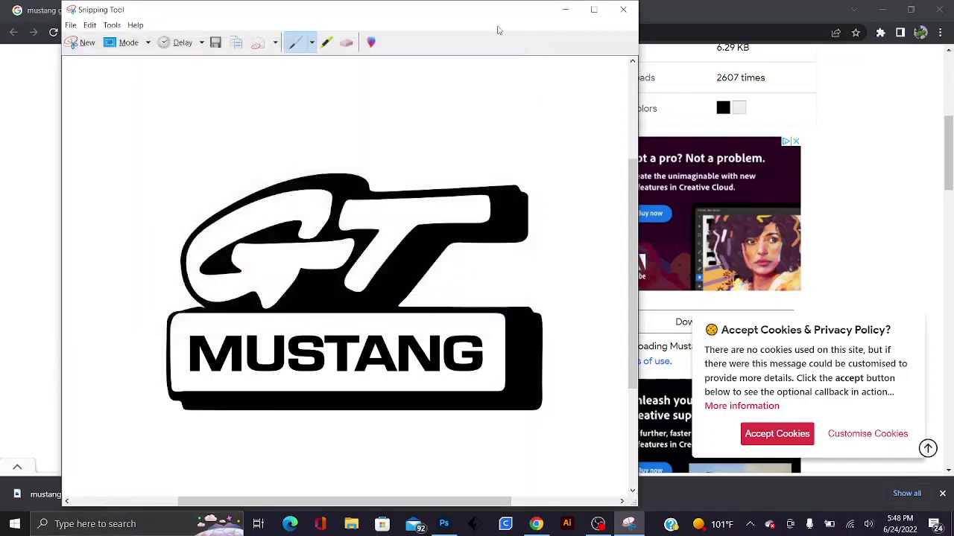
click(565, 9)
Step: Bring back the Photoshop Untitled-1 window and open Downloads in File Explorer
click(884, 9)
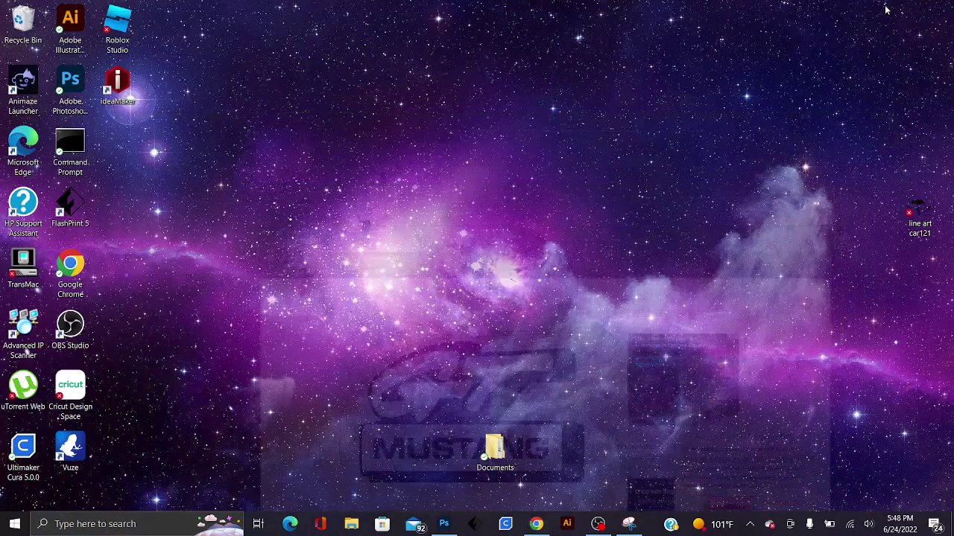
click(453, 527)
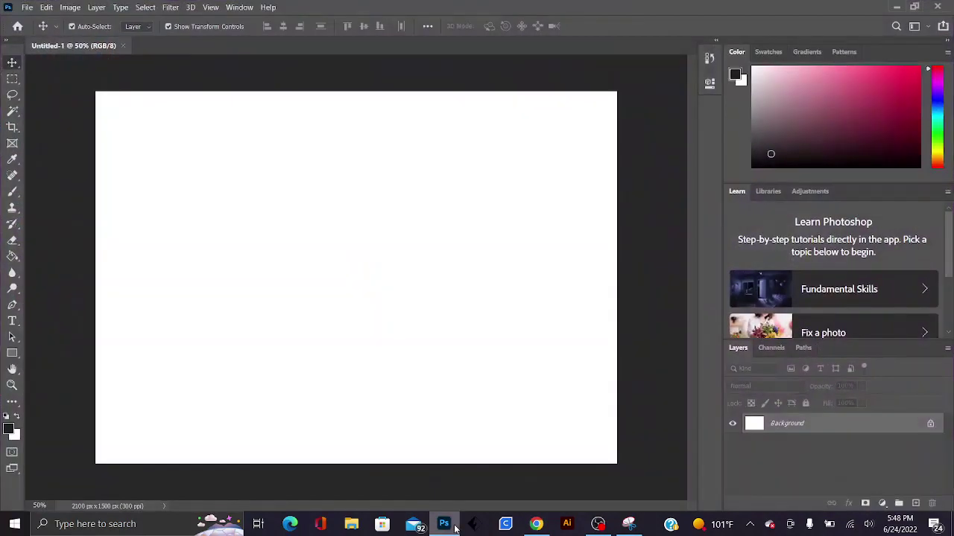
click(353, 525)
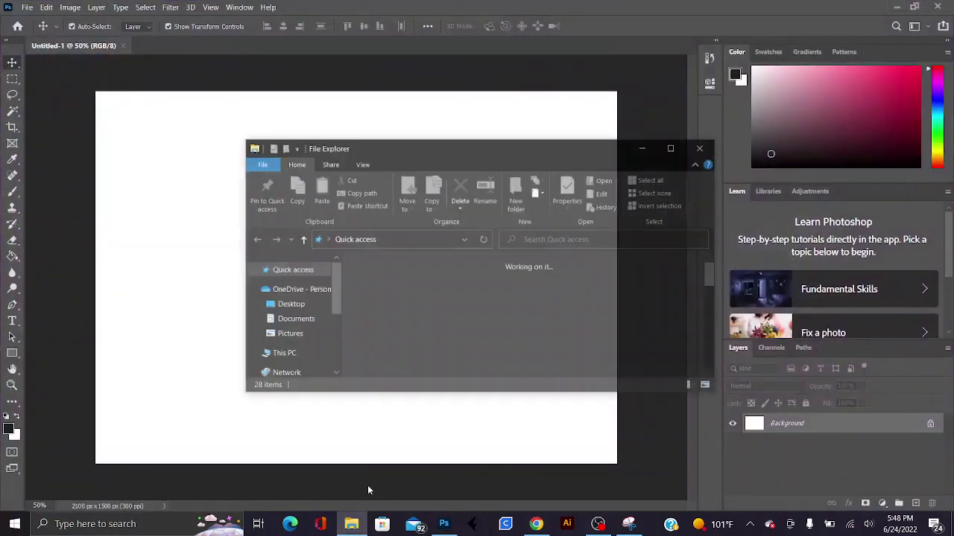
scroll(292, 328, down, 2)
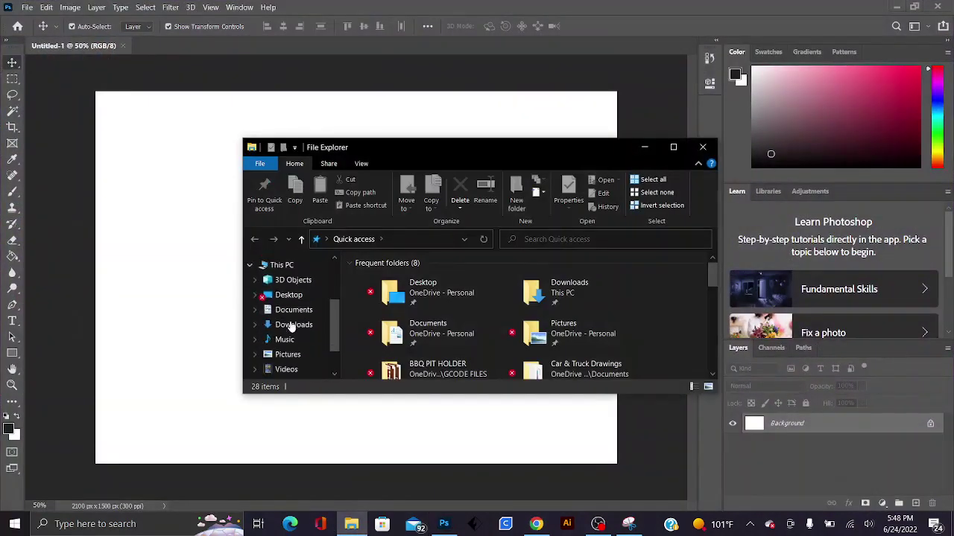
click(293, 325)
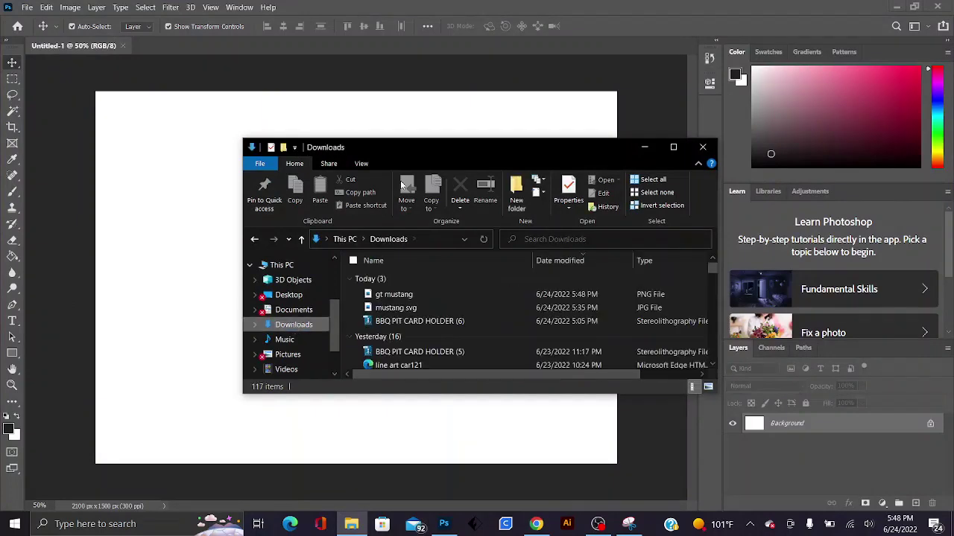
Step: Move and shrink the Downloads window, then drag the gt mustang image to the Desktop
drag(435, 147, 609, 31)
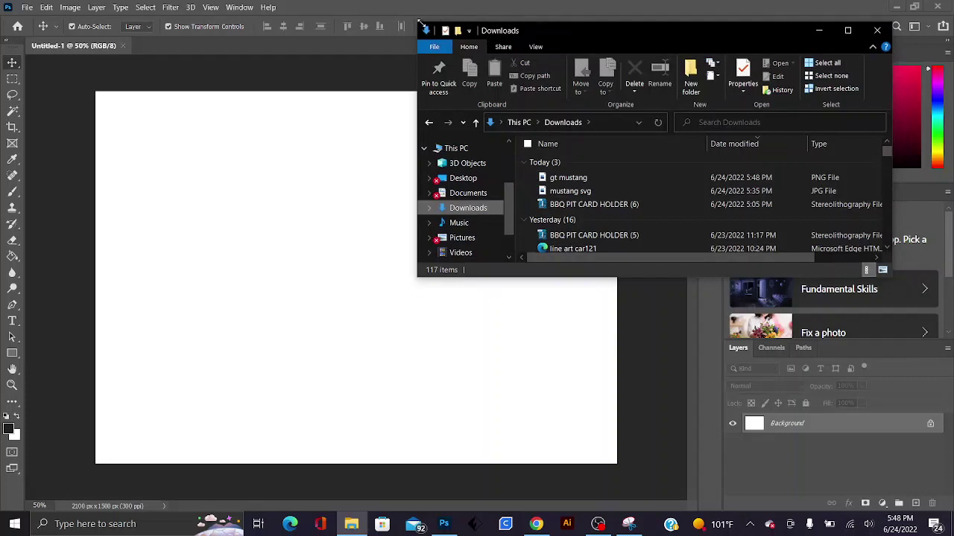
drag(419, 23, 609, 36)
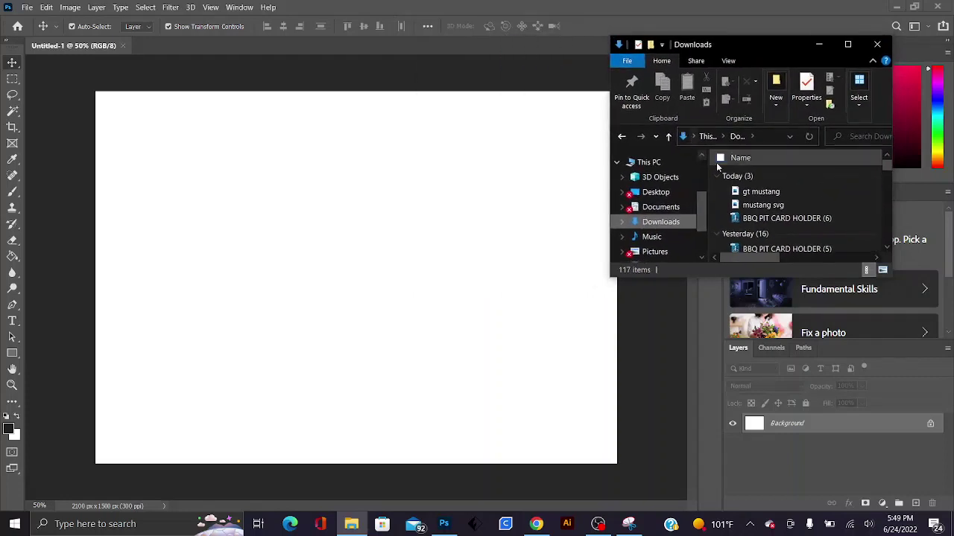
drag(759, 191, 308, 272)
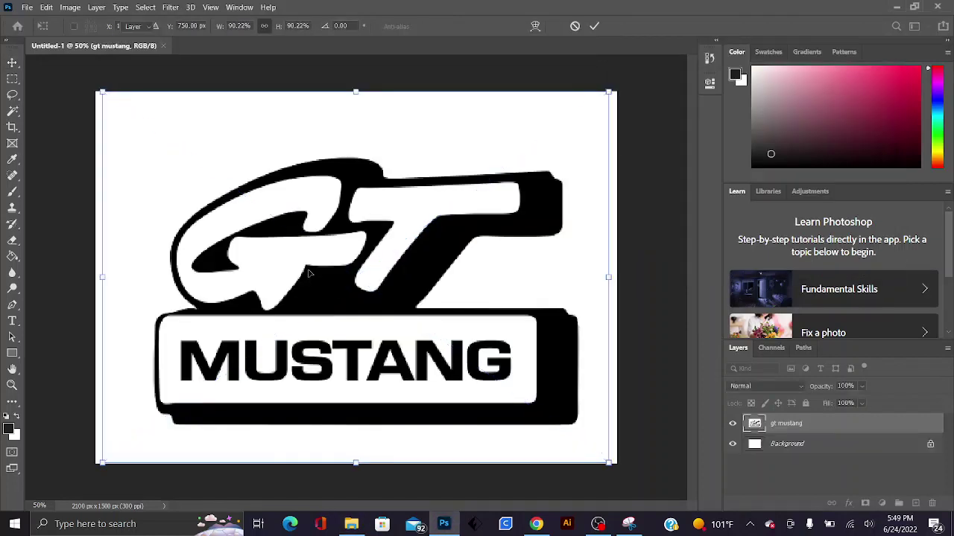
Step: Commit and rasterize the placed logo, then delete its white background with the Magic Wand
key(Return)
click(461, 275)
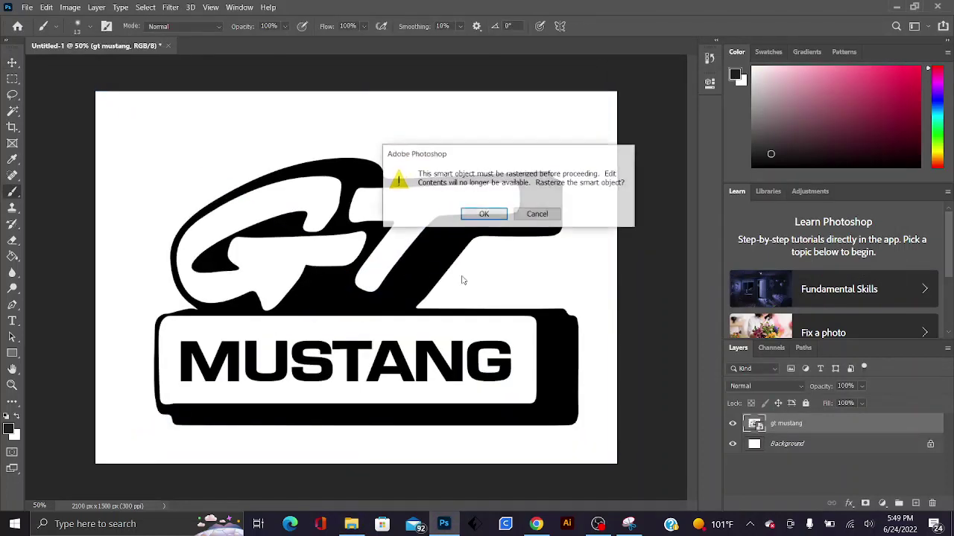
key(Return)
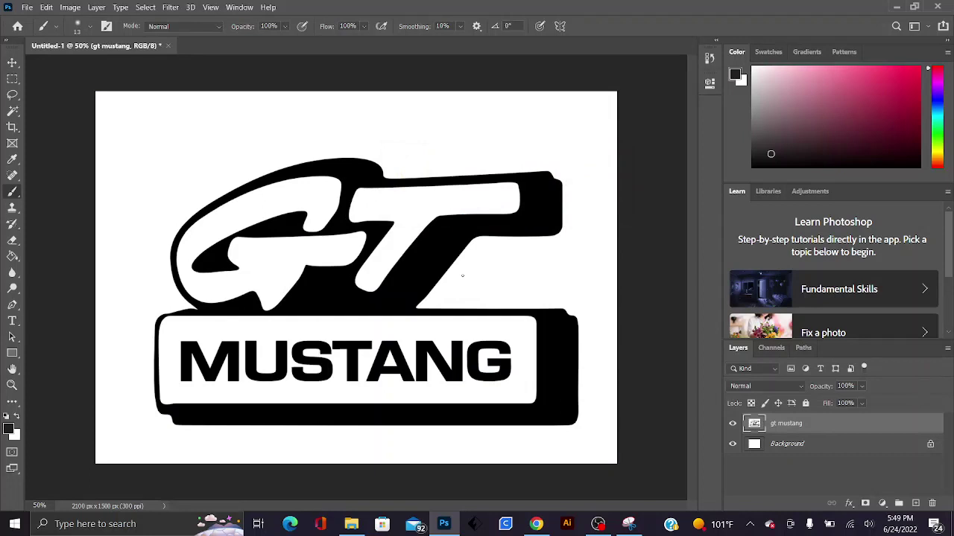
key(w)
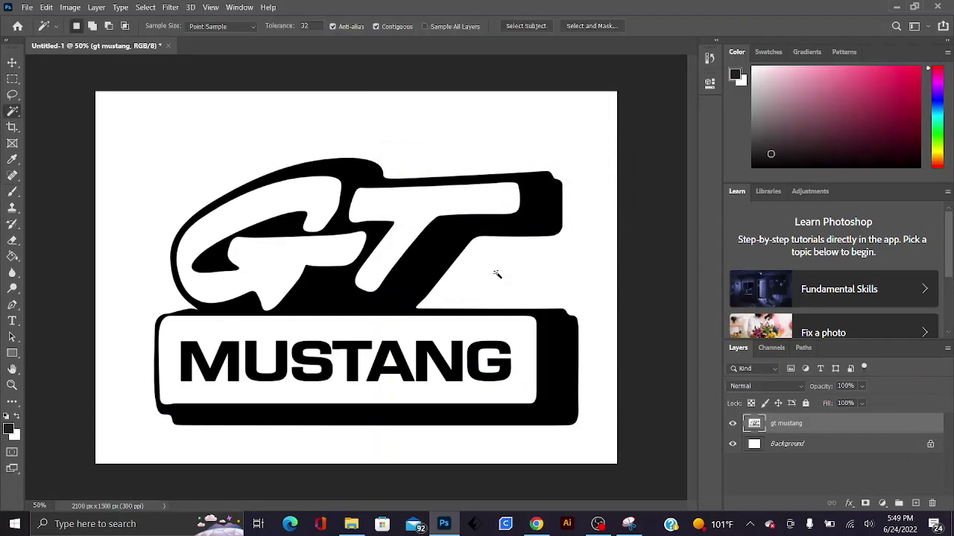
click(497, 275)
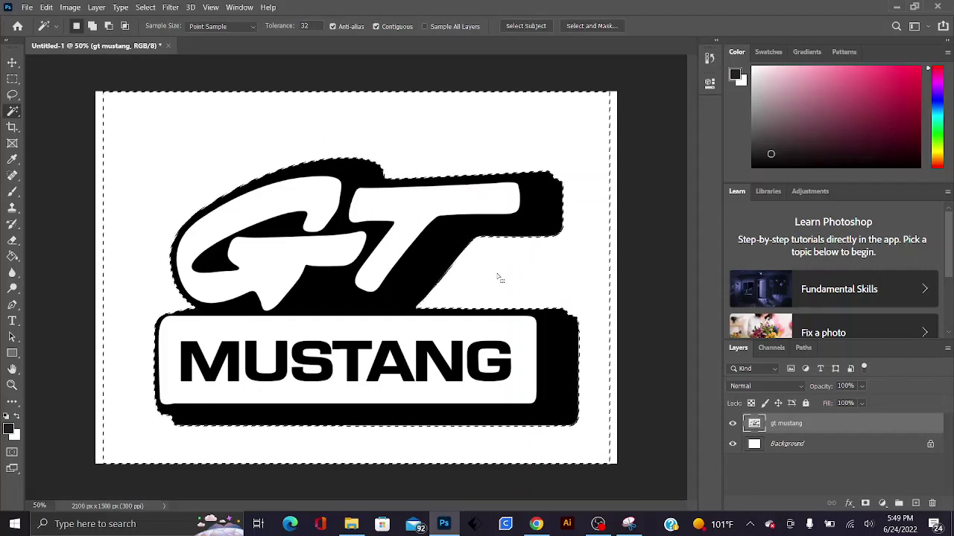
key(Delete)
key(ctrl+d)
Step: Scale the logo down to roughly 43–57% and move it to the upper-left corner
key(v)
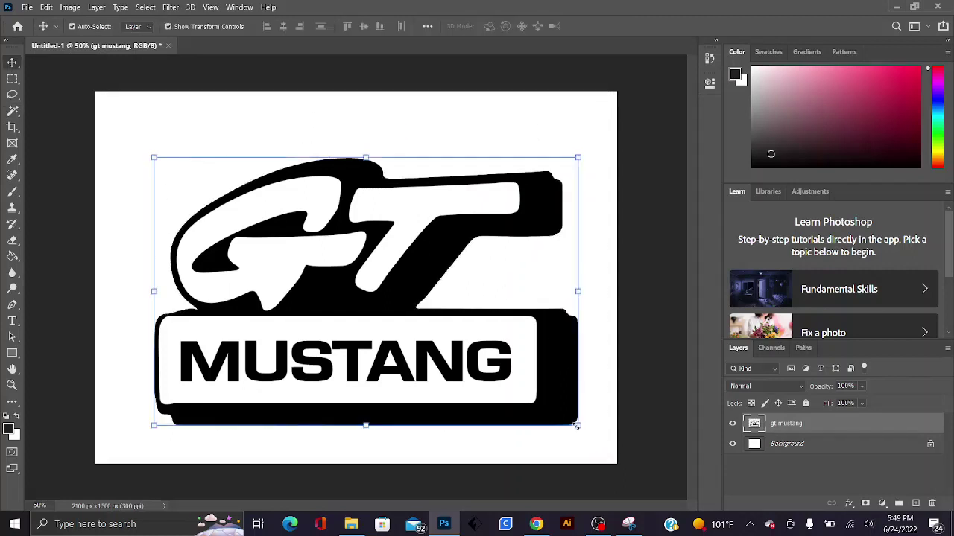
drag(577, 425, 395, 301)
drag(343, 261, 316, 229)
drag(368, 276, 328, 249)
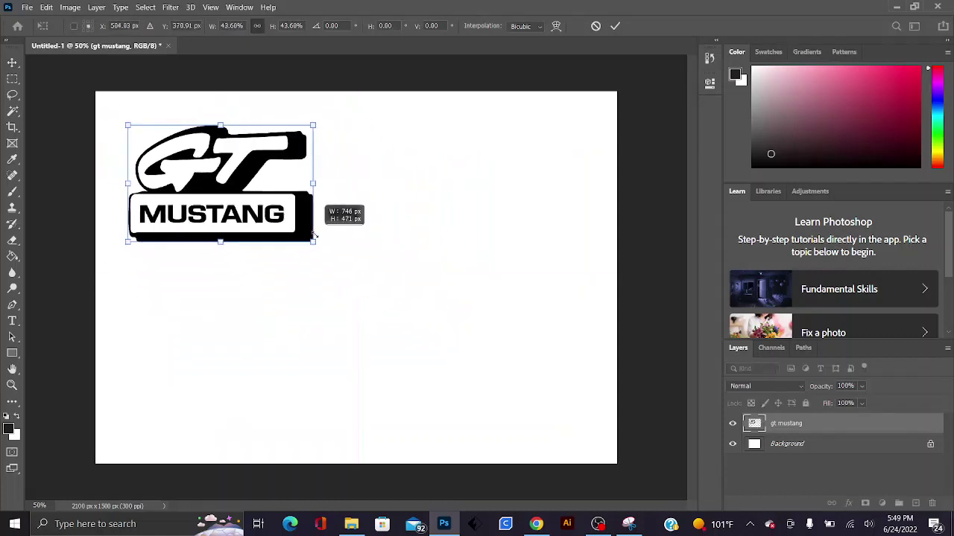
key(Return)
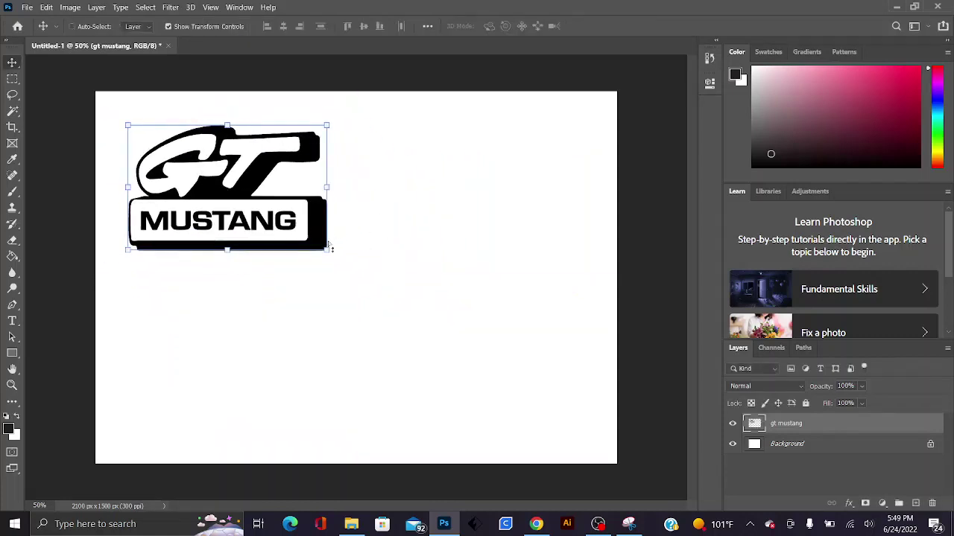
Step: Duplicate the logo beside the original at the same height and give the copy a black Color Overlay
alt+drag(258, 137, 388, 226)
drag(385, 265, 507, 176)
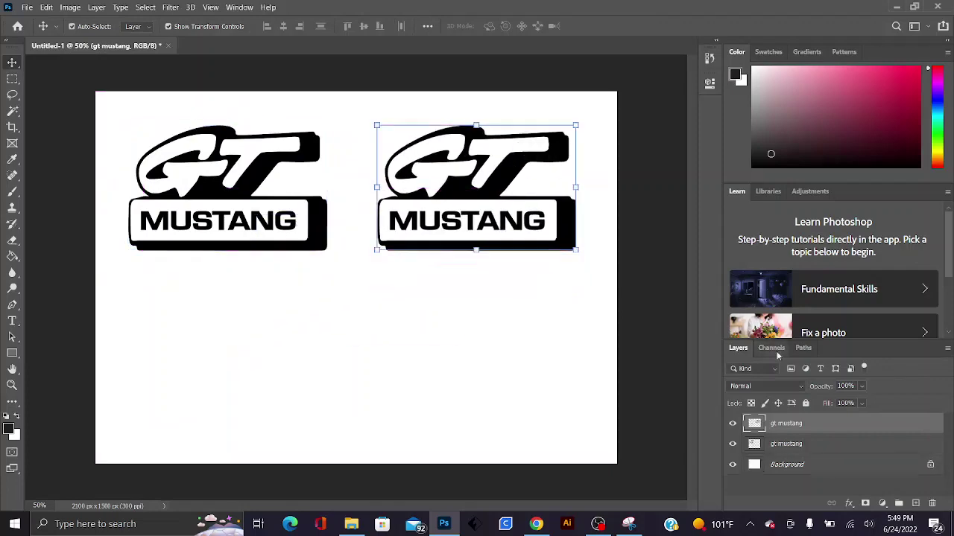
right_click(851, 436)
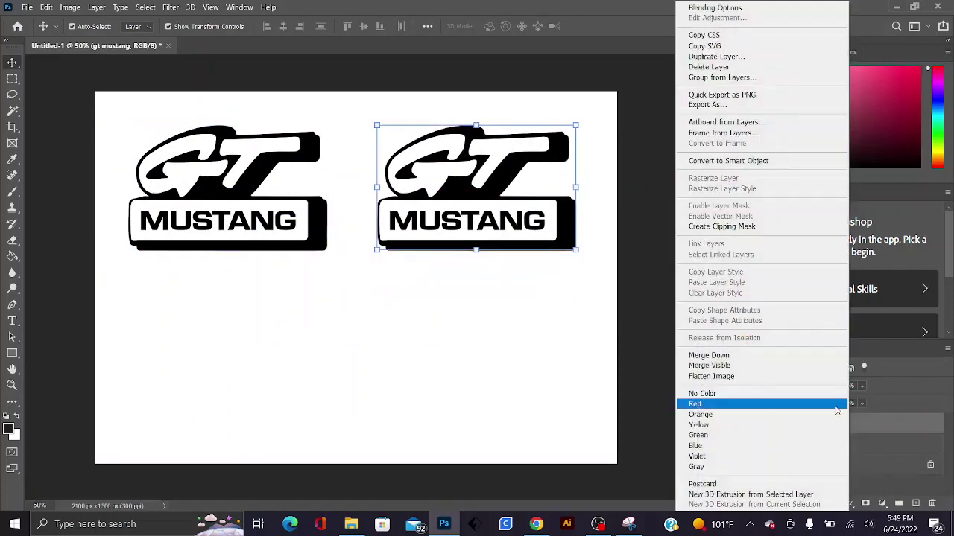
click(716, 8)
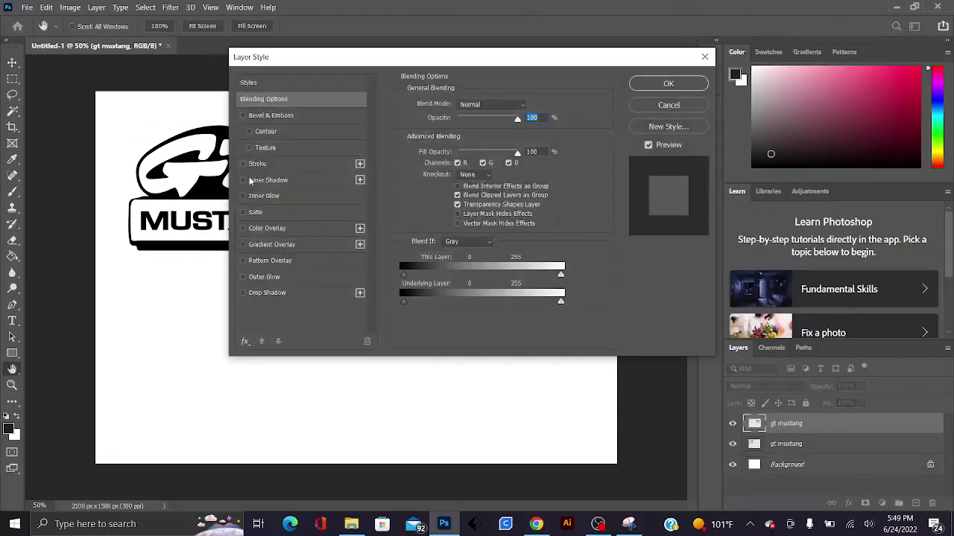
click(243, 228)
click(286, 229)
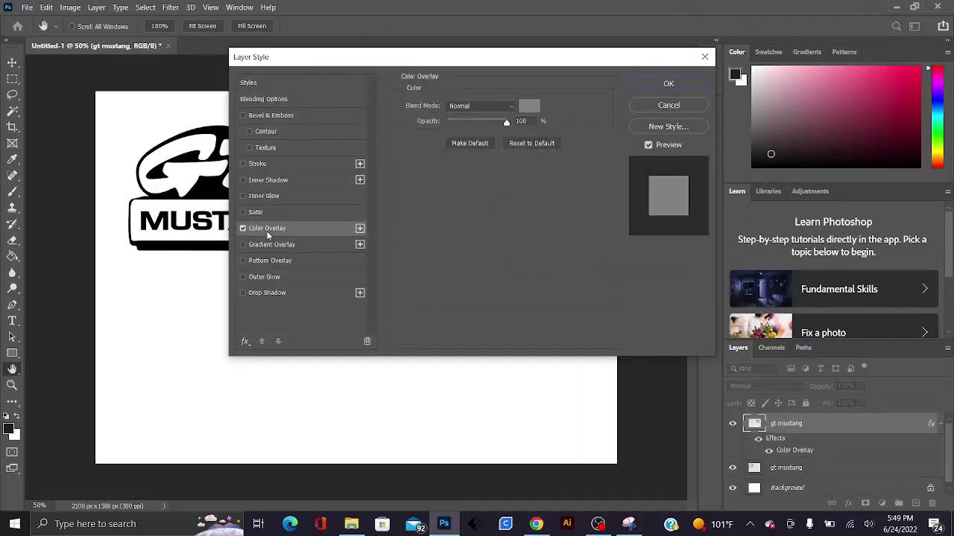
click(529, 107)
click(411, 277)
key(Return)
key(Return)
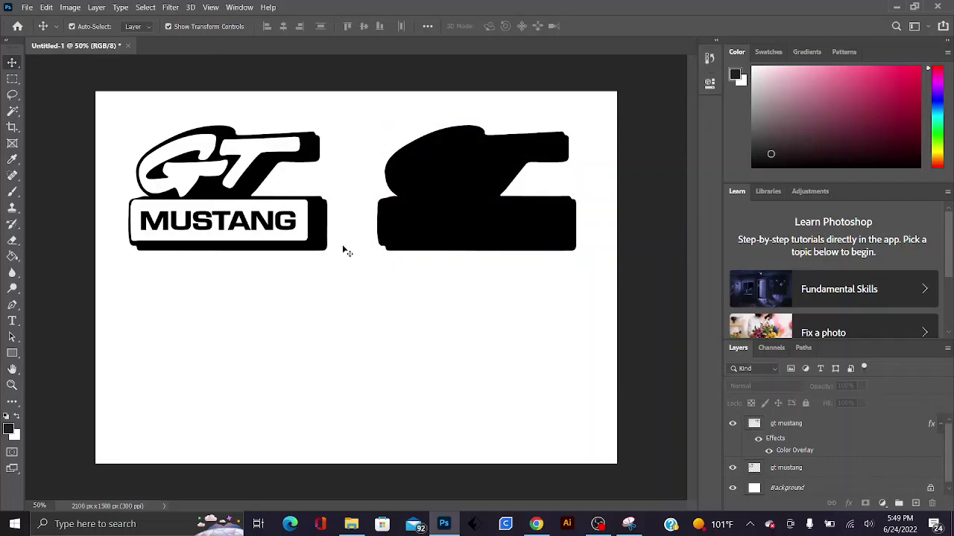
click(26, 6)
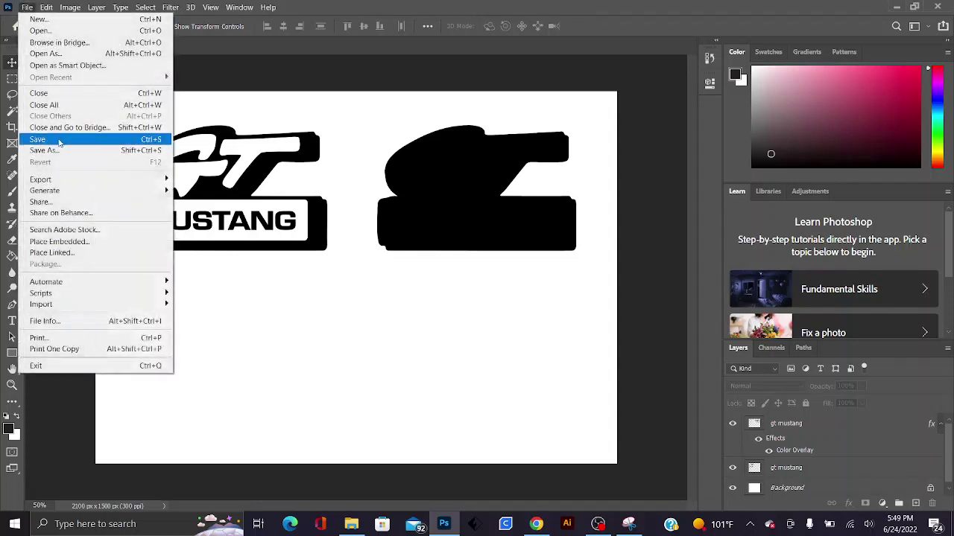
Step: Quick Export the artwork as PNG into Downloads, naming it 'gt mustang pre'
mouse_move(76, 180)
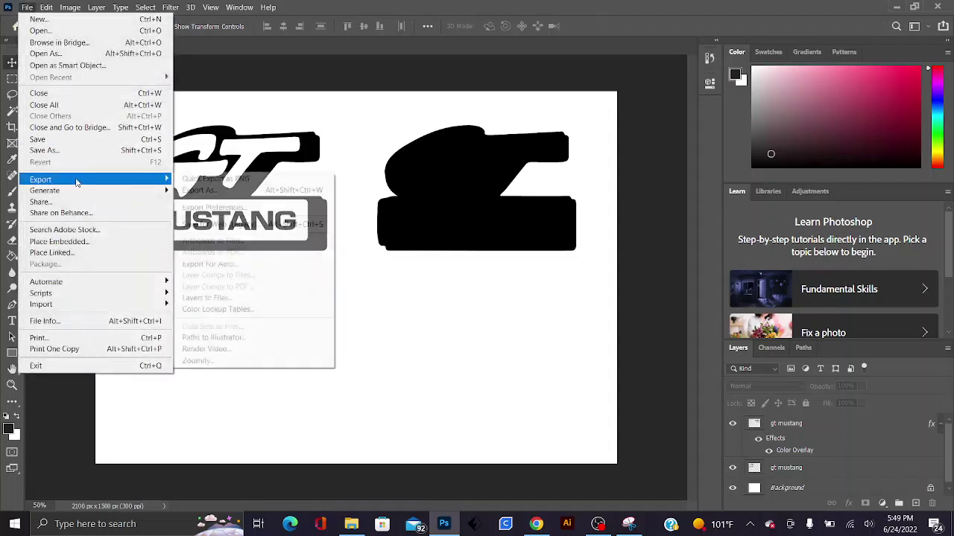
click(202, 180)
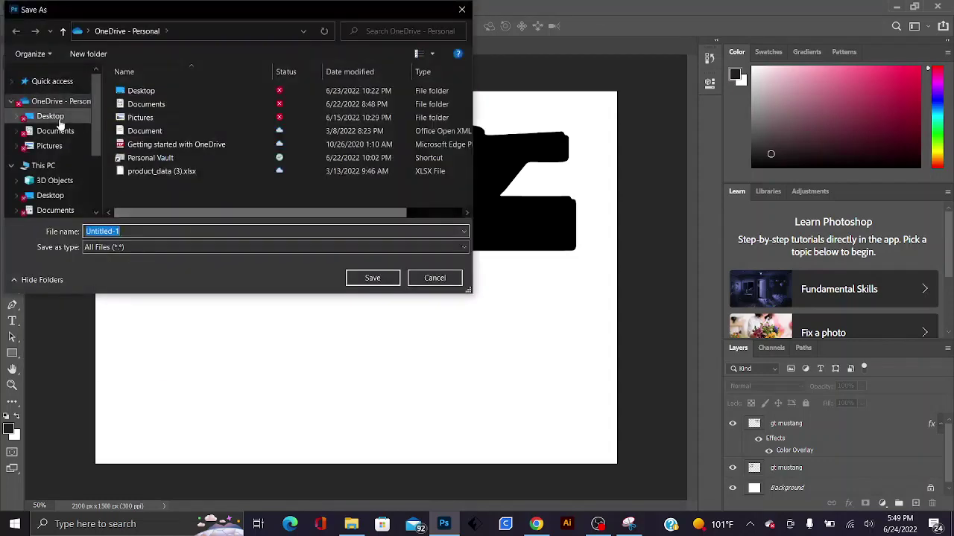
scroll(47, 136, down, 3)
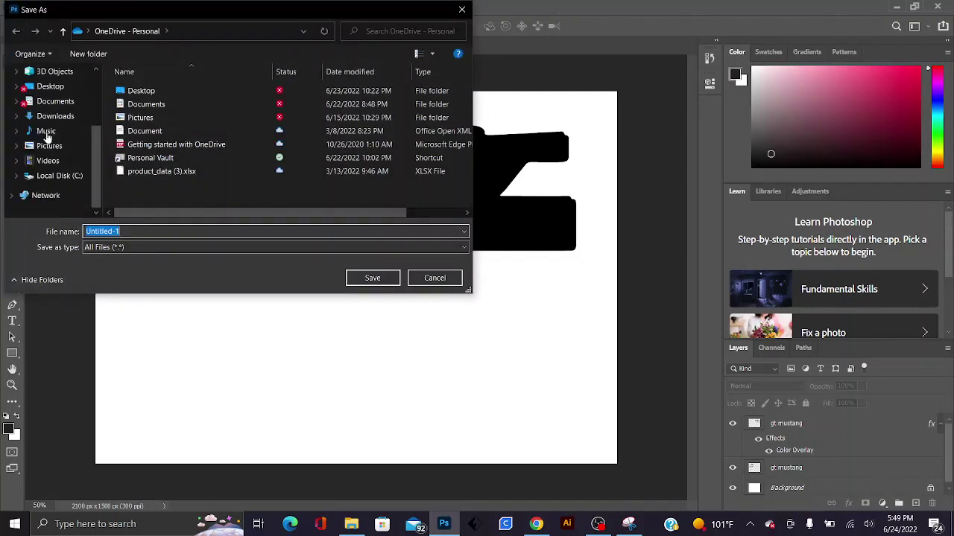
click(52, 116)
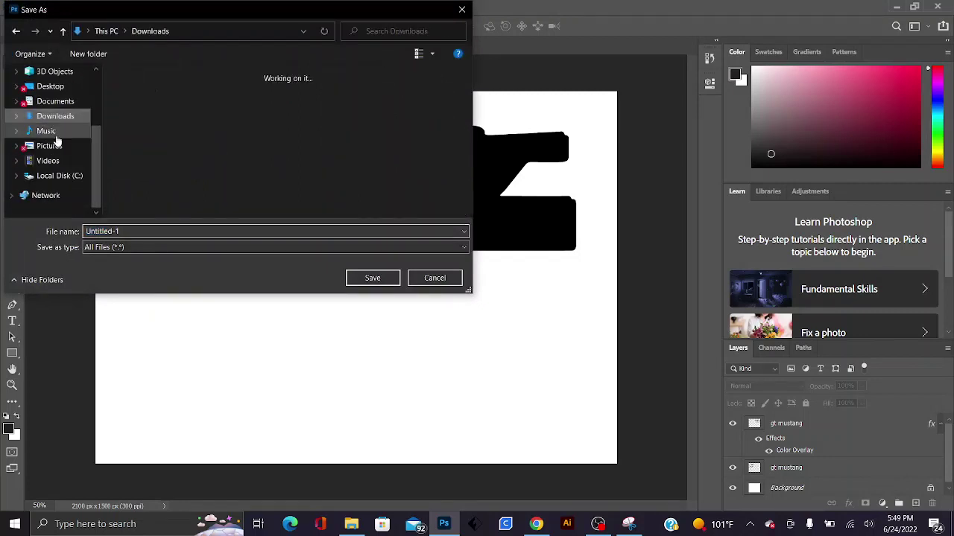
click(134, 234)
text(gt mustang pre)
Step: Save the exported PNG, then open the online-convert SVG converter in a new Chrome tab
key(Return)
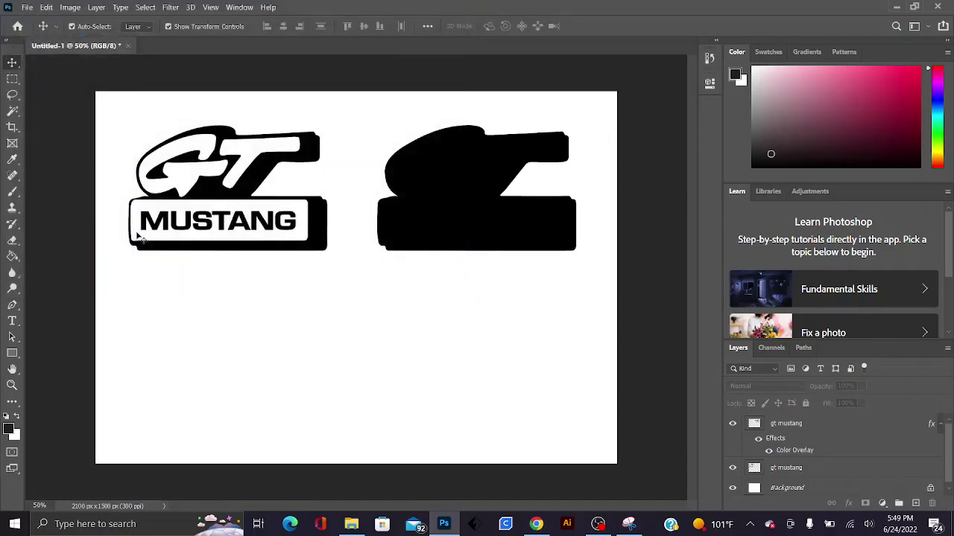
click(536, 523)
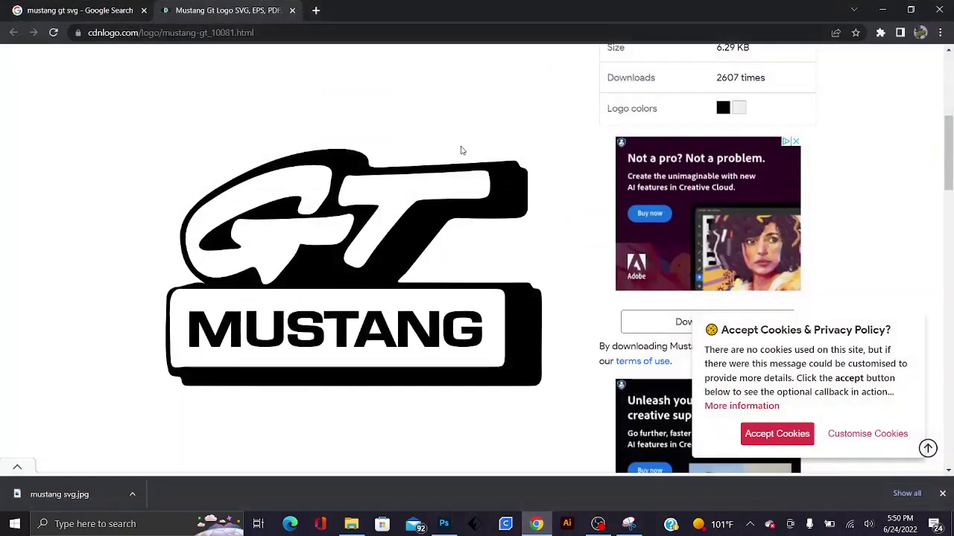
click(315, 10)
text(svg)
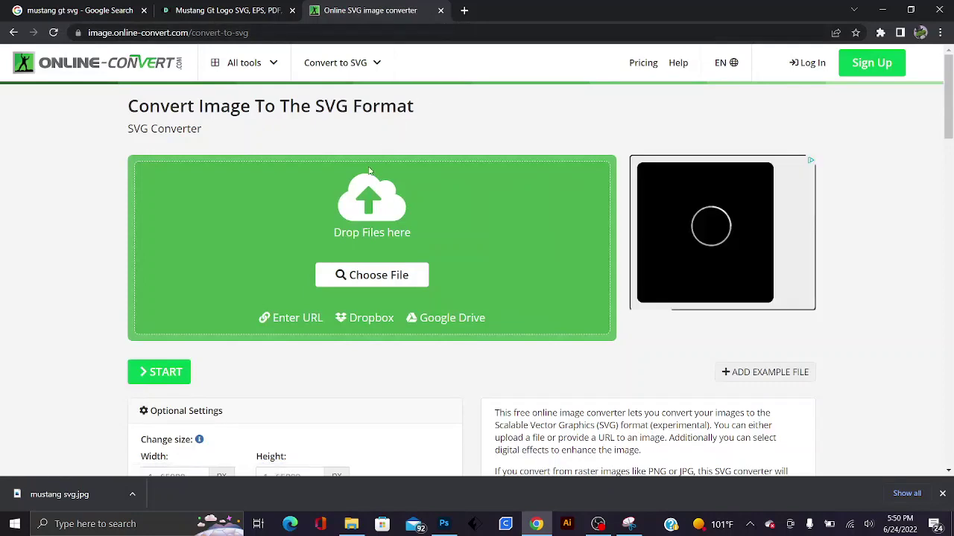
scroll(369, 169, down, 1)
Step: Upload gt mustang prep.png, set speckles threshold 8, convert to SVG and download the result
click(363, 217)
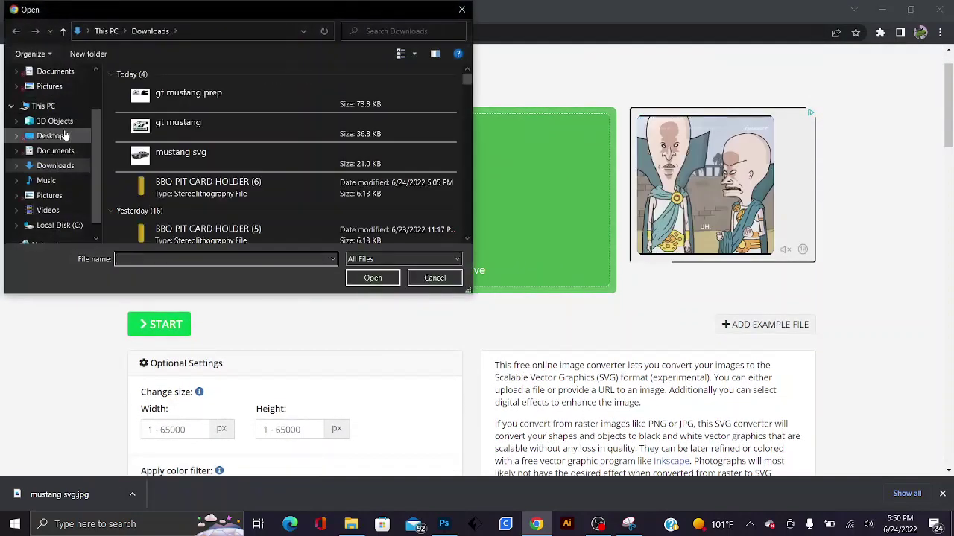
double_click(203, 94)
scroll(170, 219, down, 6)
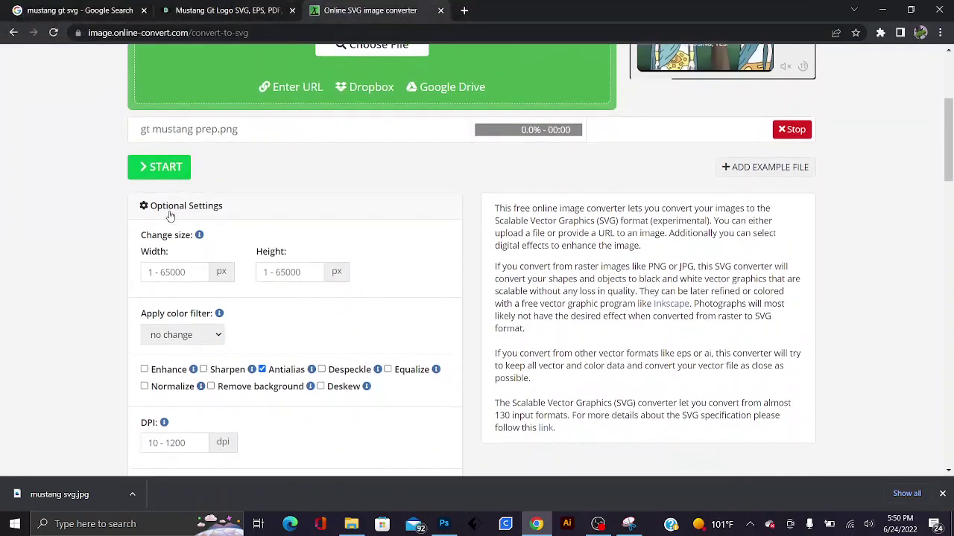
click(157, 427)
scroll(158, 430, down, 1)
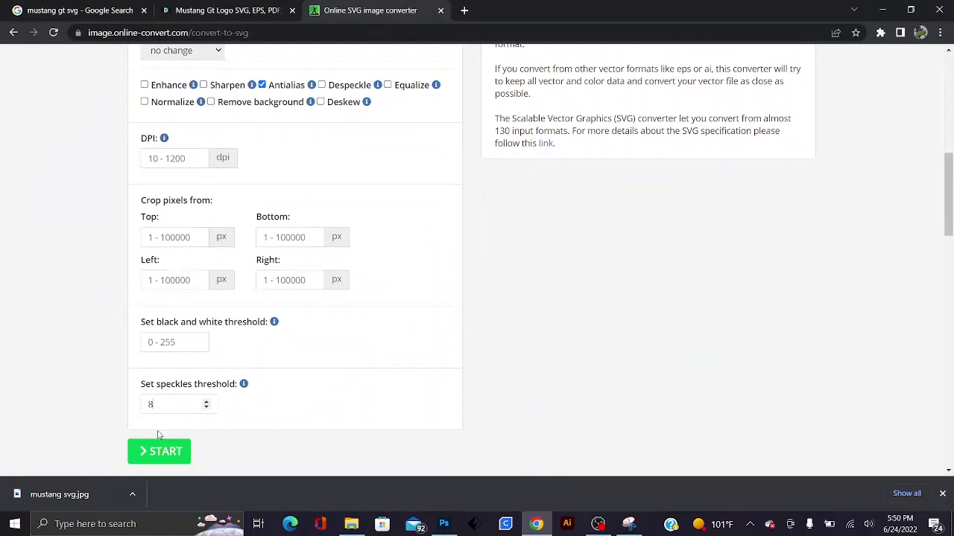
click(167, 452)
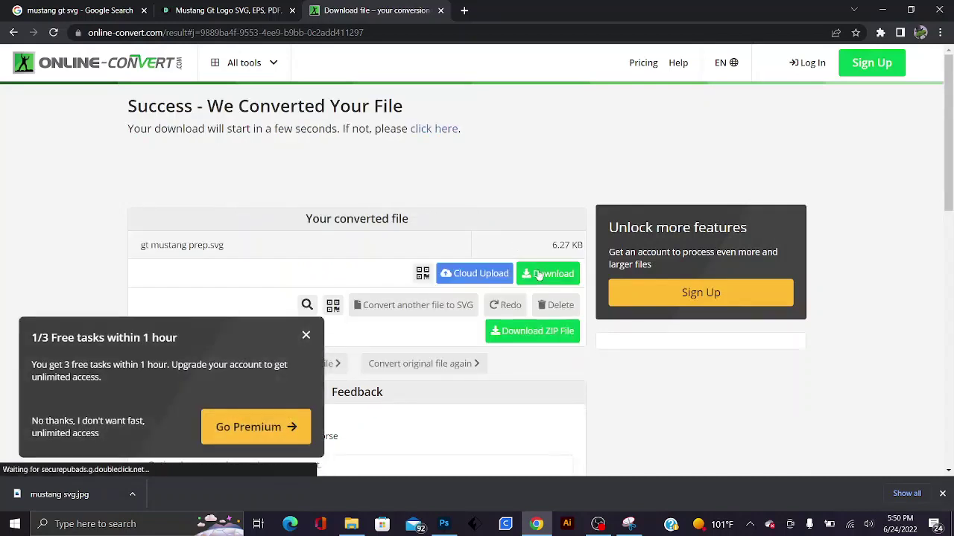
click(548, 274)
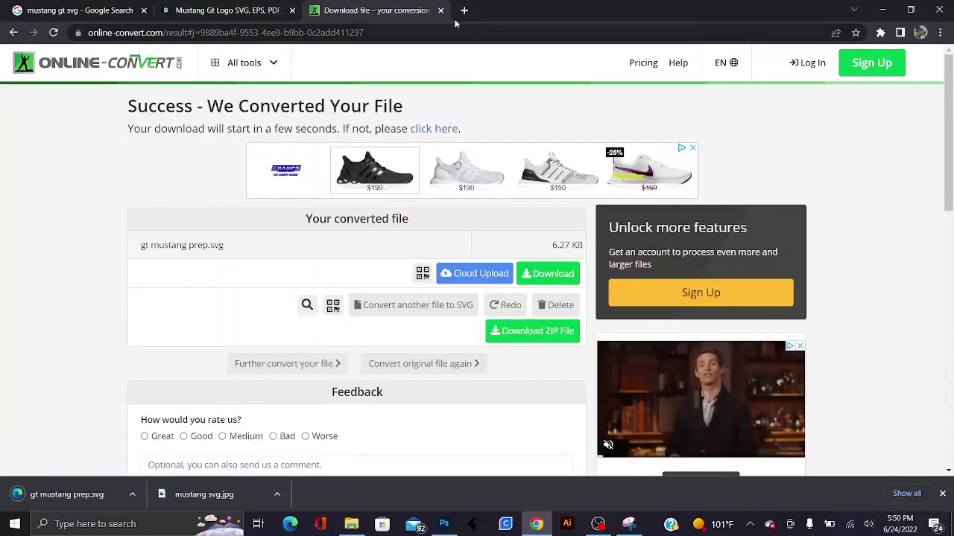
Step: Go to the Tinkercad website in a new tab and start a new design
click(463, 12)
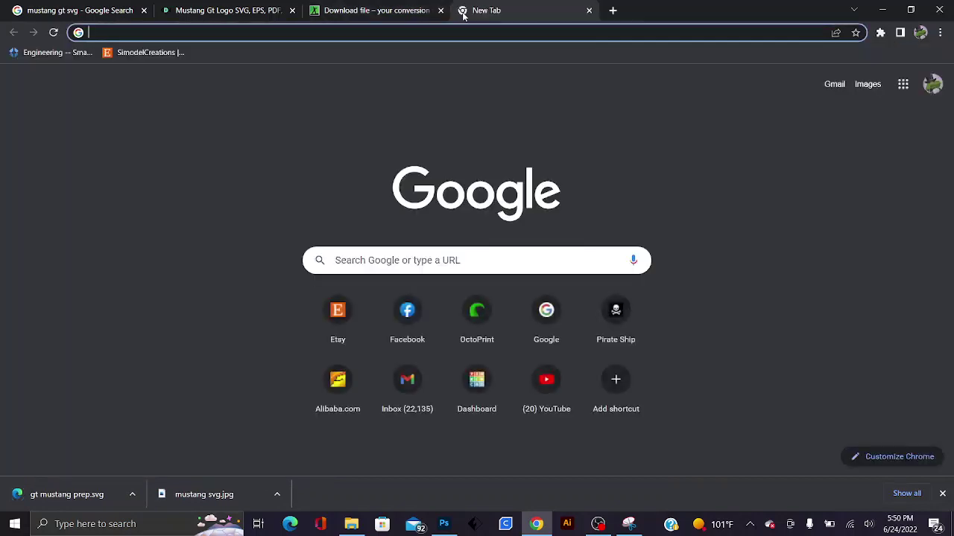
text(www.tink)
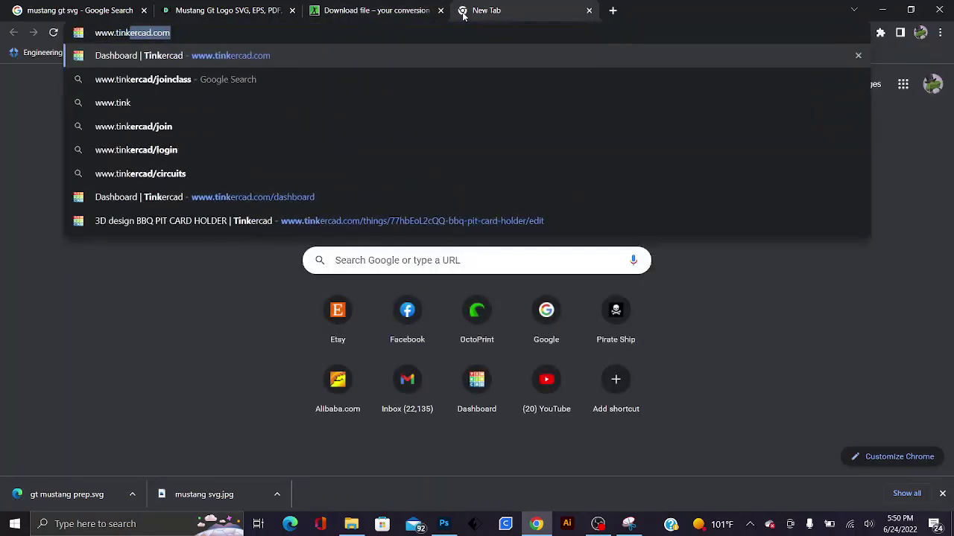
key(Return)
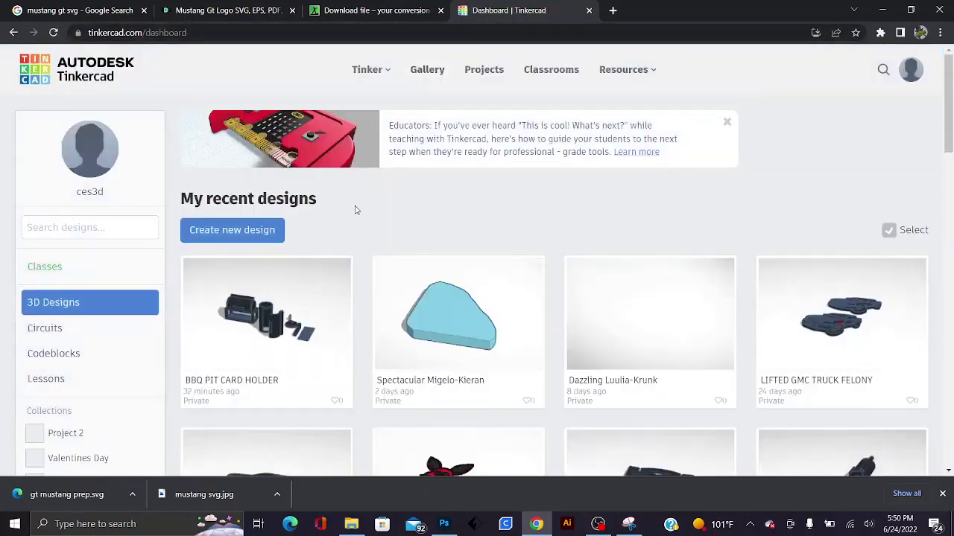
click(244, 233)
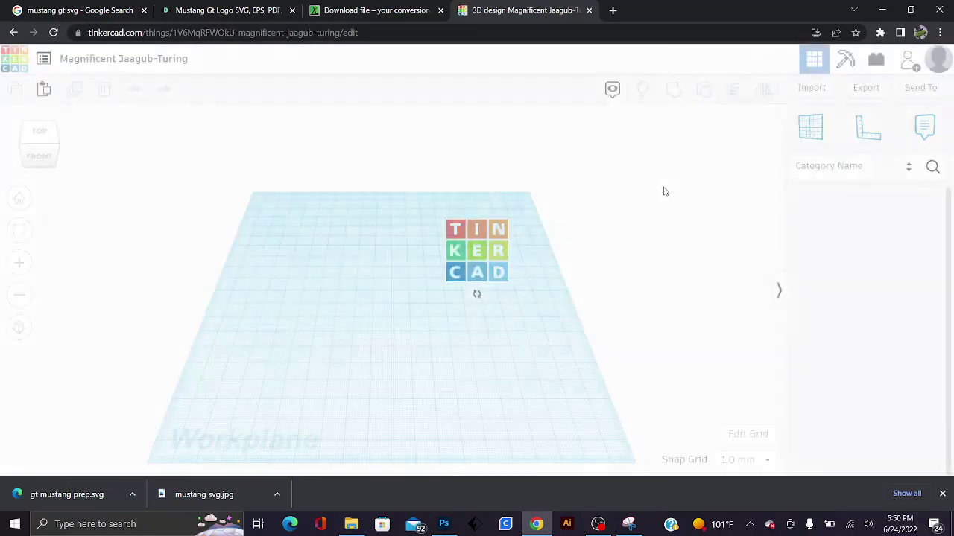
Step: Import gt mustang prep.svg centred on the artwork at 20% scale
click(812, 89)
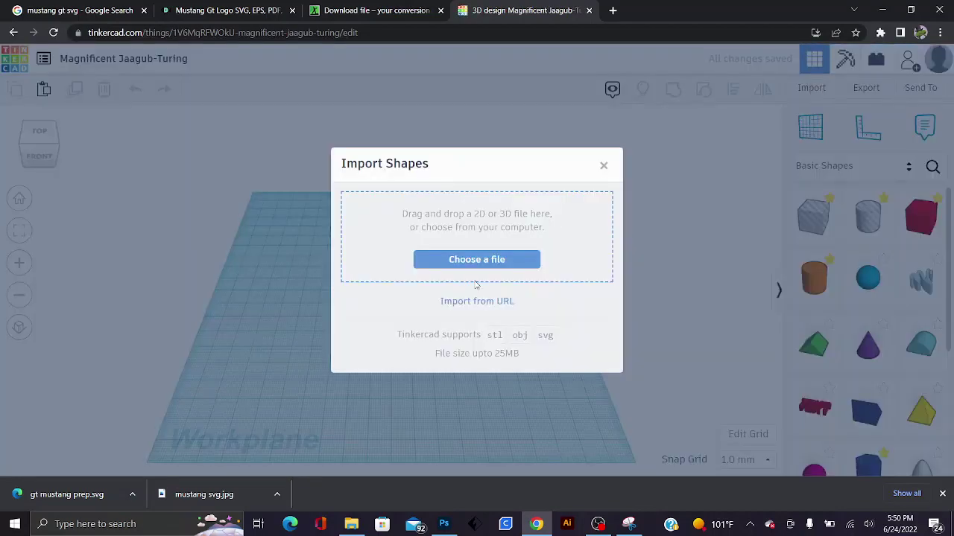
click(463, 260)
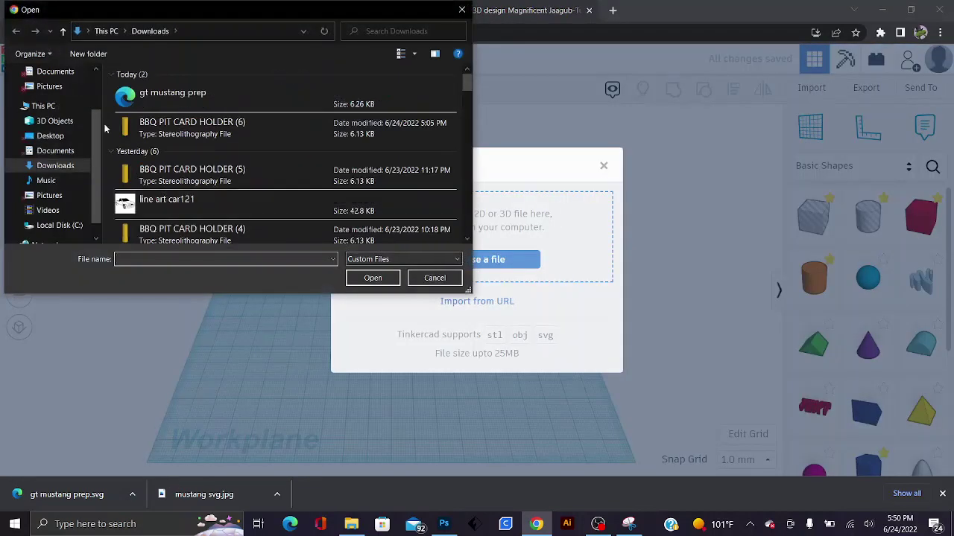
double_click(157, 105)
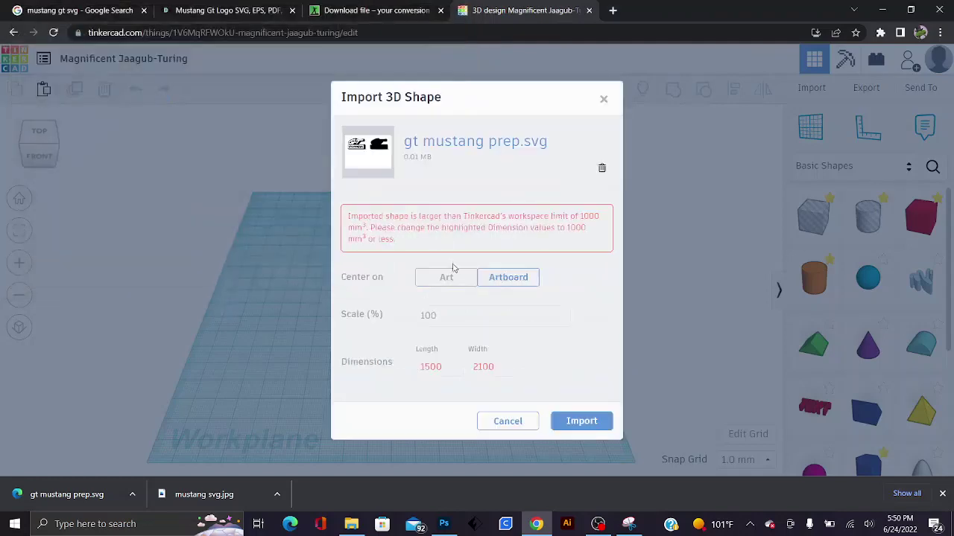
click(447, 284)
click(501, 281)
click(469, 283)
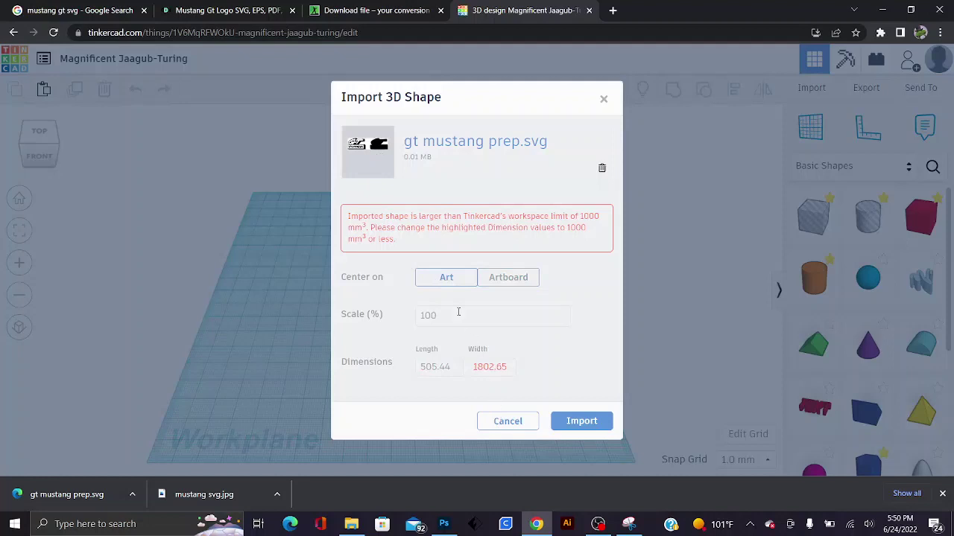
double_click(458, 316)
text(20)
key(Tab)
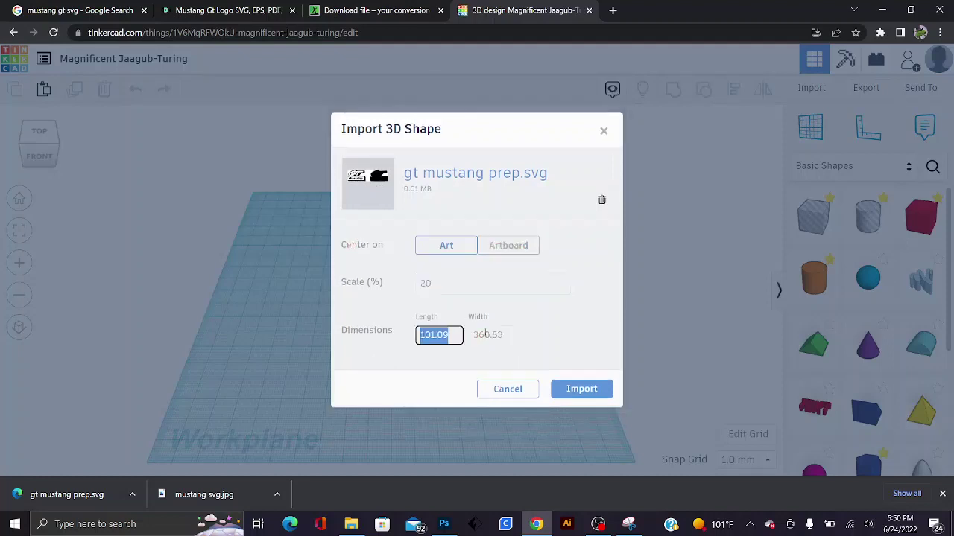
click(577, 387)
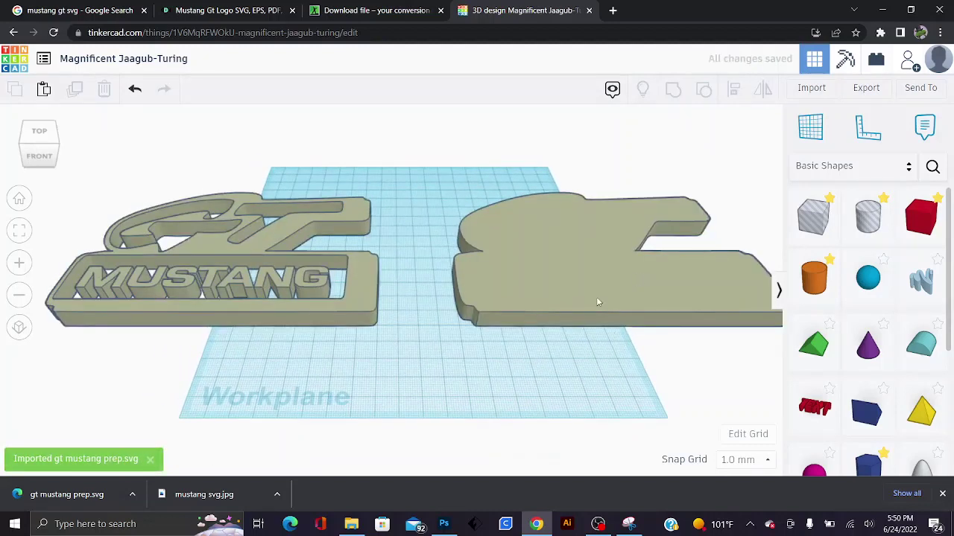
Step: Shrink the Mustang logo in two passes and move it closer to the silhouette
click(596, 302)
drag(47, 325, 345, 271)
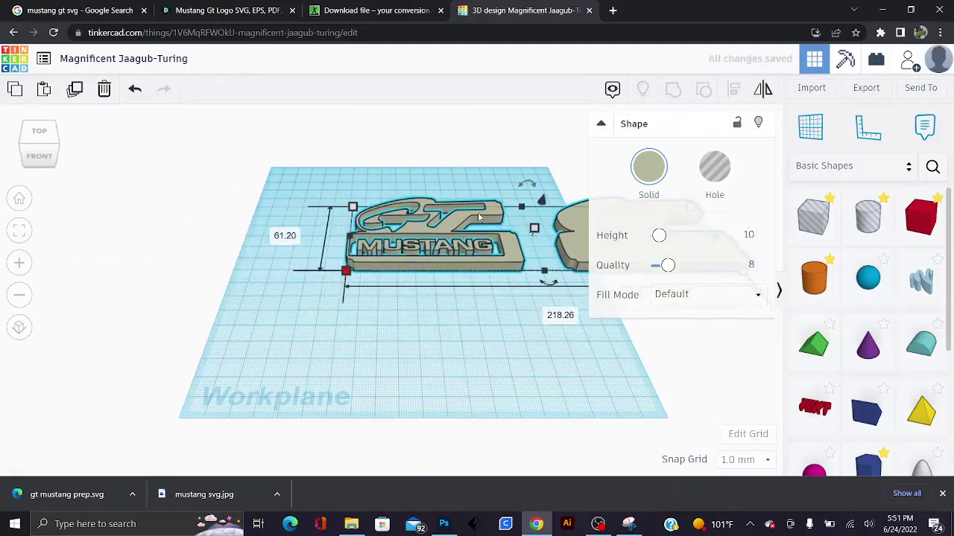
drag(474, 216, 330, 216)
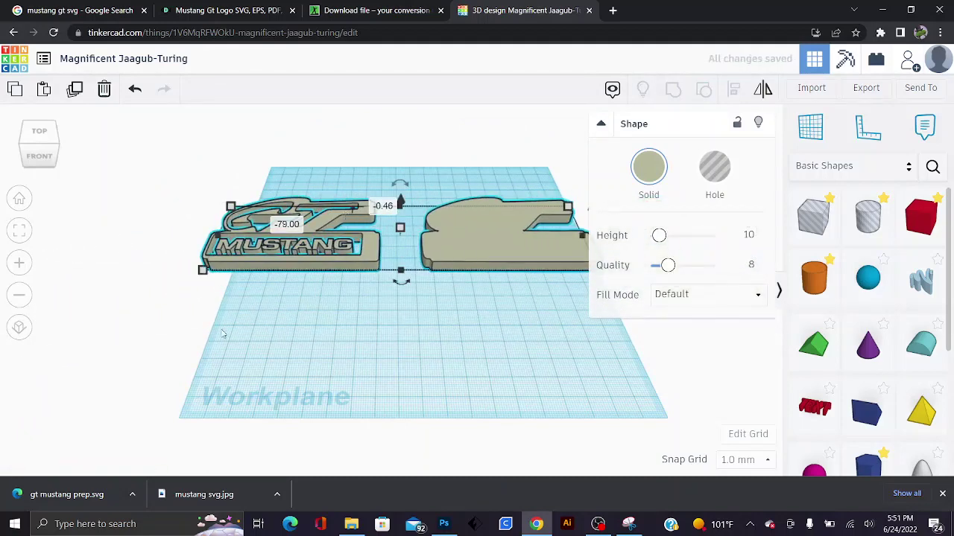
drag(203, 270, 317, 250)
drag(508, 229, 441, 252)
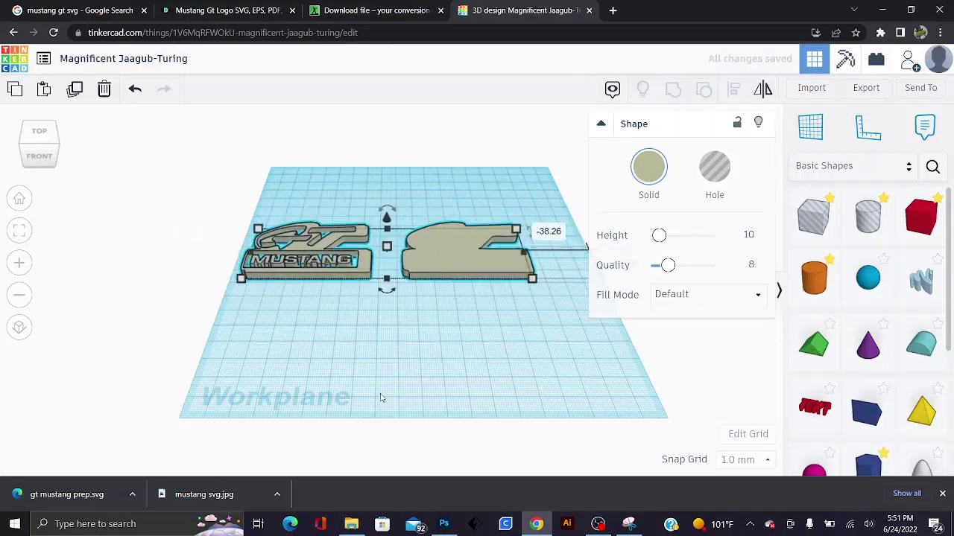
Step: Duplicate the logo and silhouette, move the copies forward, and drop a box onto the workplane
click(57, 151)
drag(288, 306, 318, 325)
right_drag(318, 326, 443, 396)
key(ctrl+a)
key(ctrl+d)
drag(453, 281, 431, 397)
drag(814, 216, 536, 460)
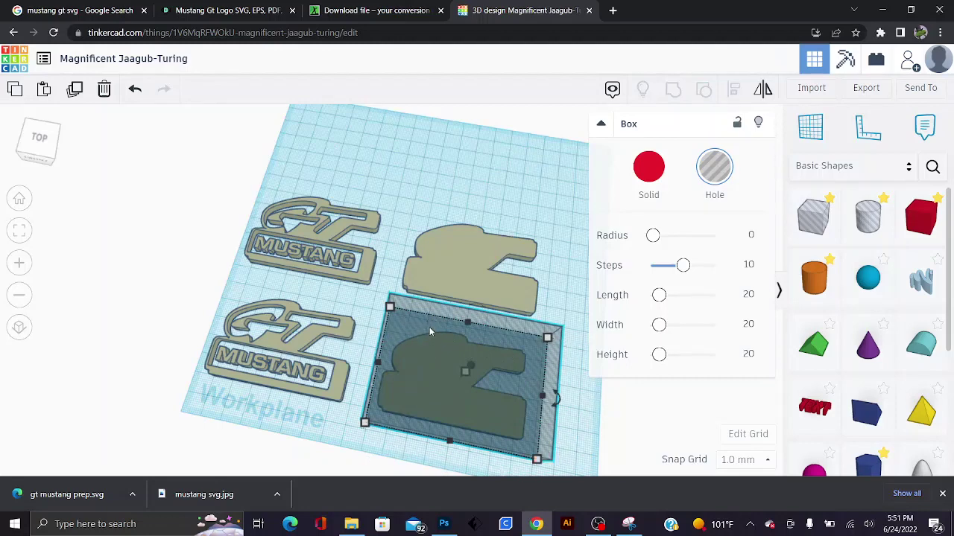
Step: Group a hole box with the upper logo to erase the extra logo copy
alt+drag(430, 327, 280, 177)
drag(387, 128, 482, 277)
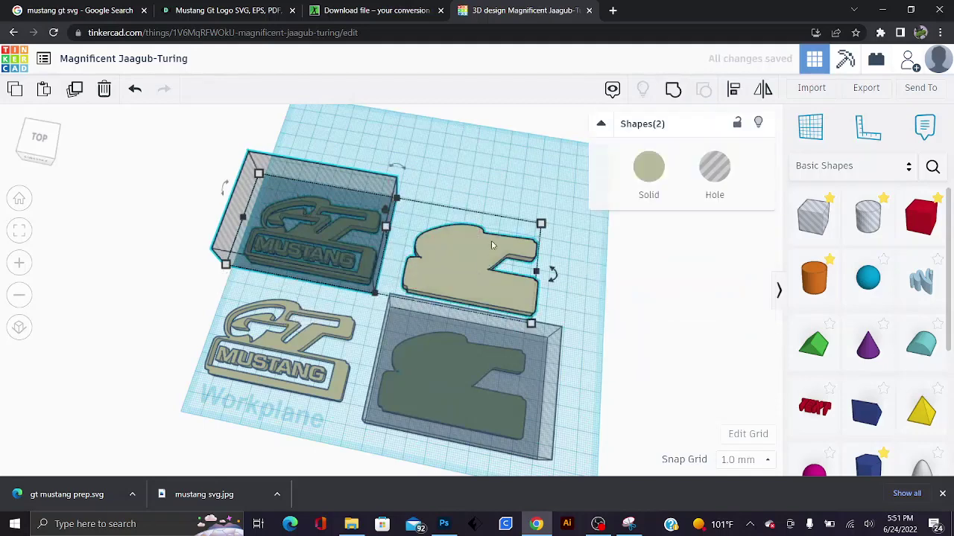
click(675, 89)
Step: Cut away the silhouette copy with the hole box and place the logo beside the silhouette
drag(309, 425, 437, 366)
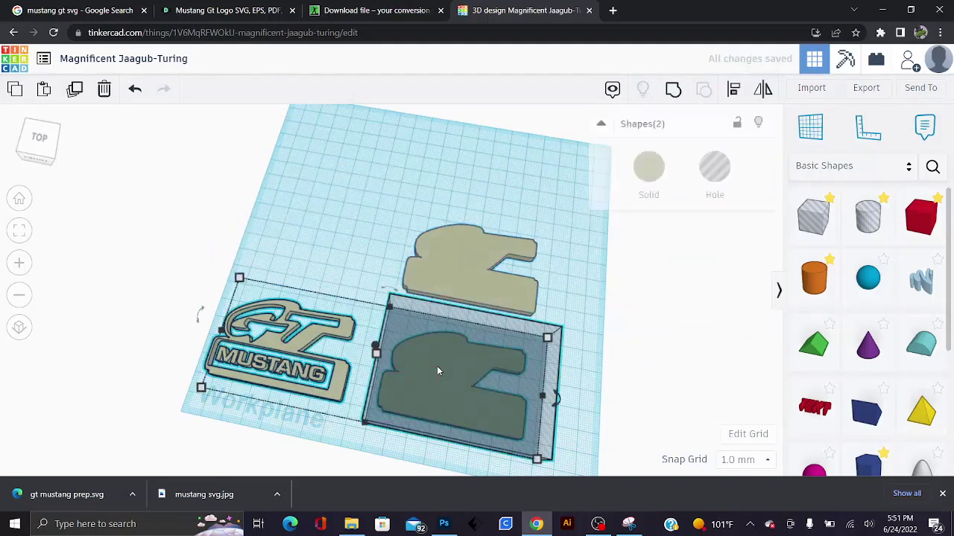
click(673, 89)
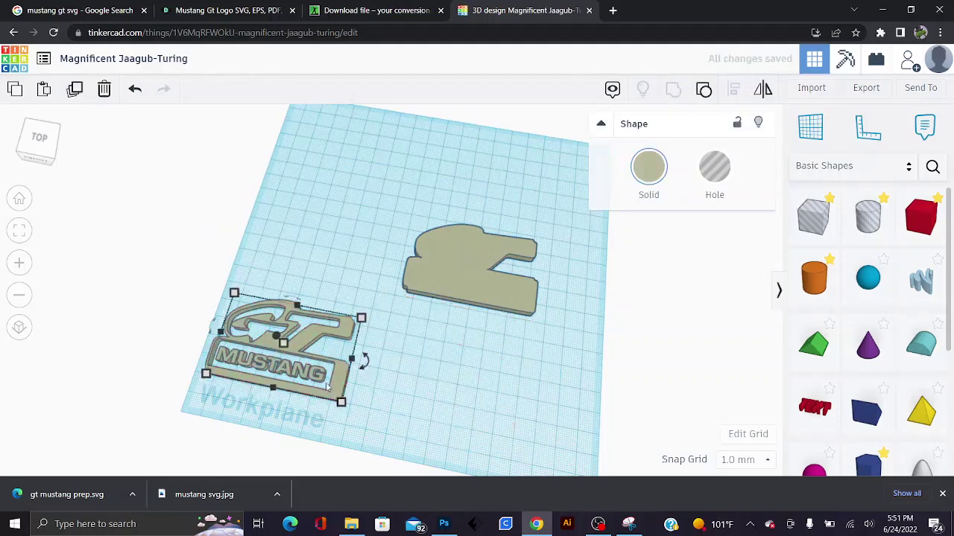
drag(305, 337, 349, 238)
click(637, 175)
Step: Colour the logo red and the silhouette black
click(632, 272)
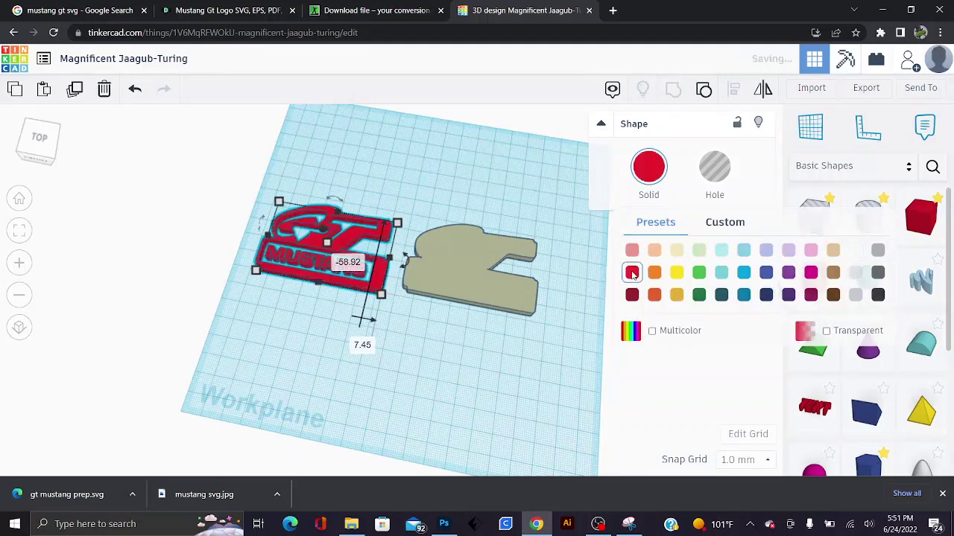
click(451, 300)
click(648, 167)
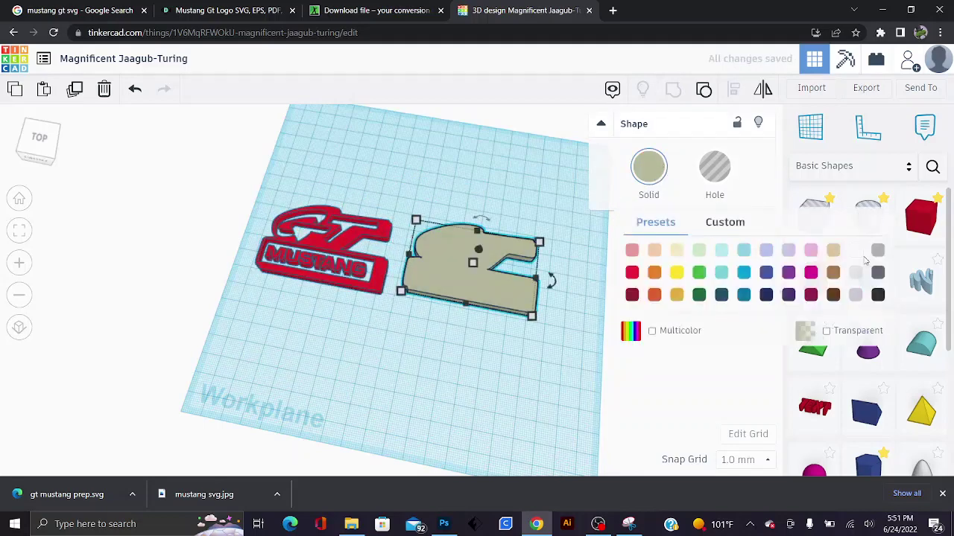
click(878, 294)
Step: Set the silhouette's height to 3 mm and the logo's height to 1.3 mm
right_drag(600, 362, 555, 388)
right_drag(441, 400, 397, 323)
mouse_move(420, 296)
text(3)
key(Return)
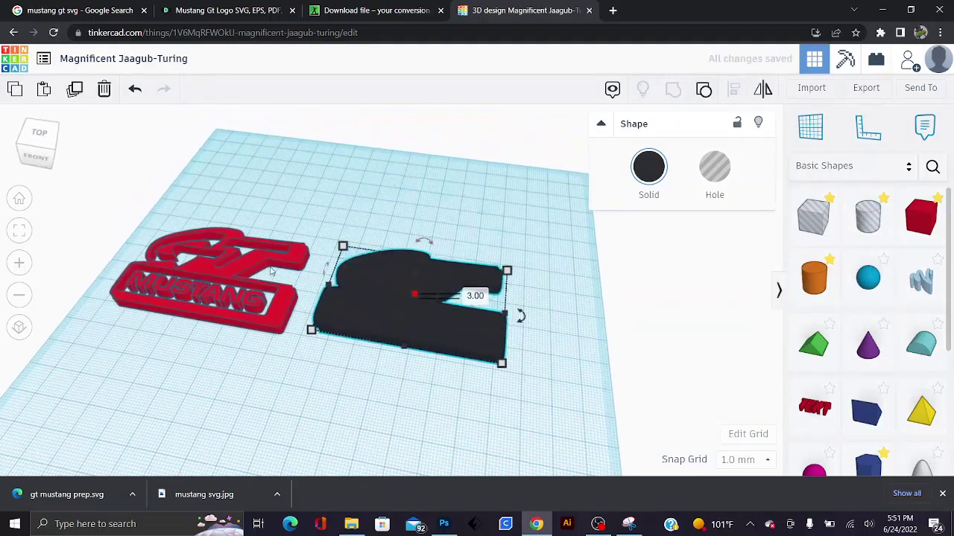
click(228, 276)
mouse_move(214, 275)
text(1.3)
key(Return)
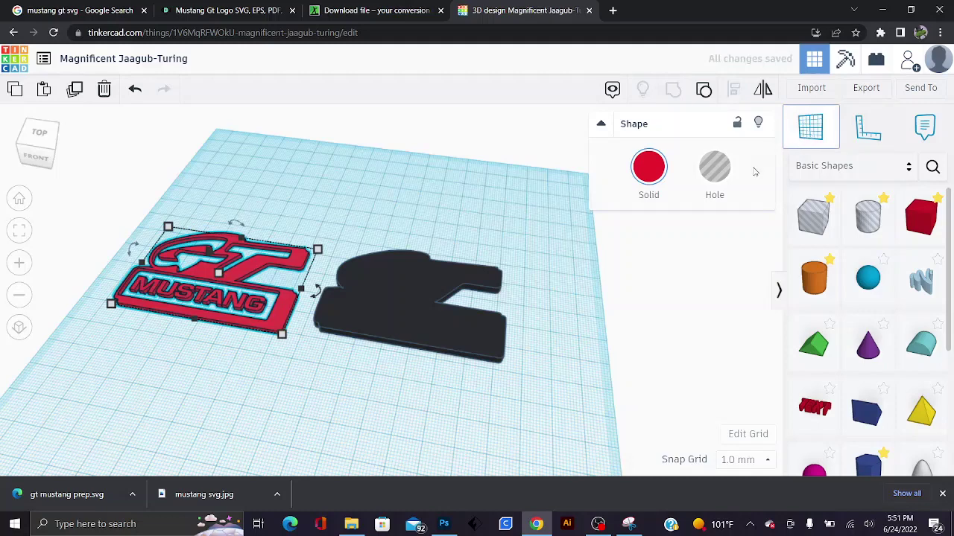
Step: Place a workplane on the silhouette's top face and frame both shapes in view
click(386, 301)
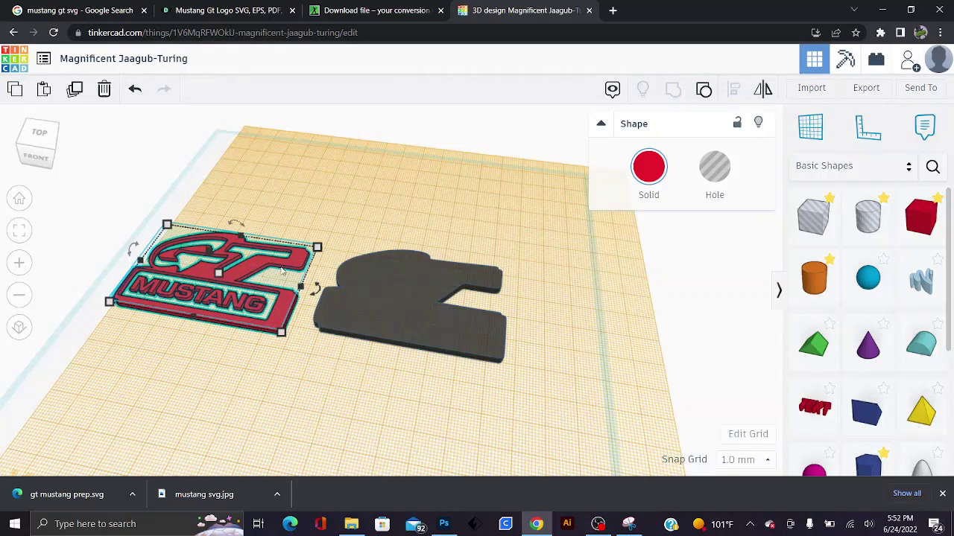
key(f)
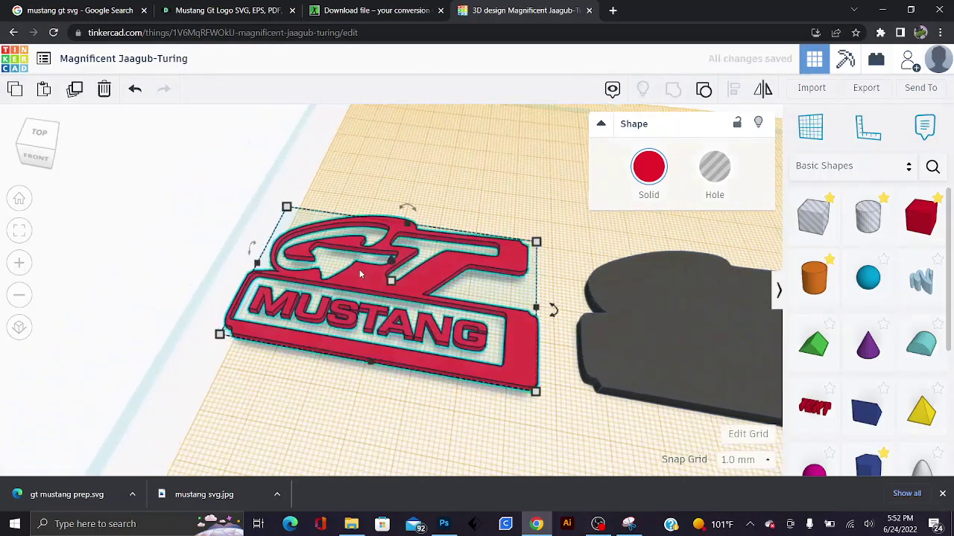
scroll(359, 275, down, 3)
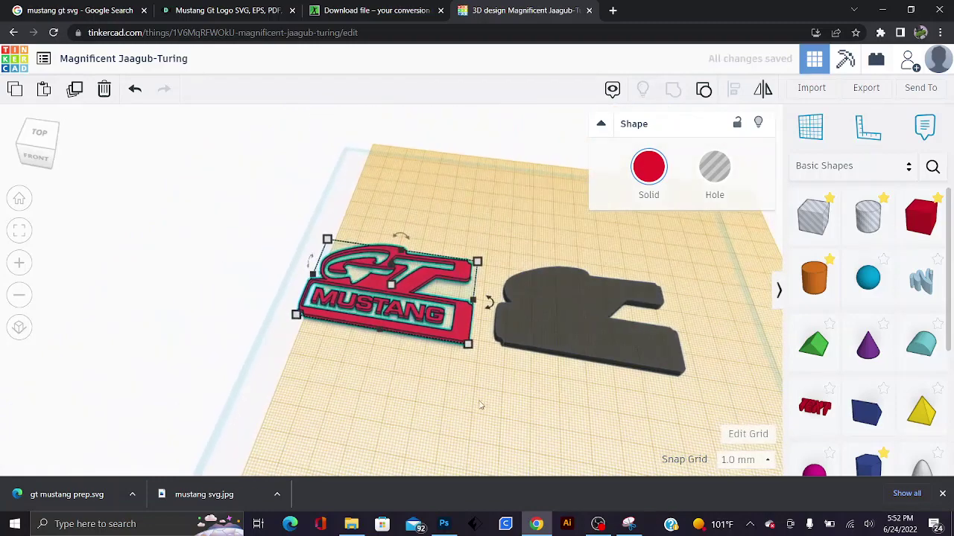
middle_drag(477, 405, 181, 404)
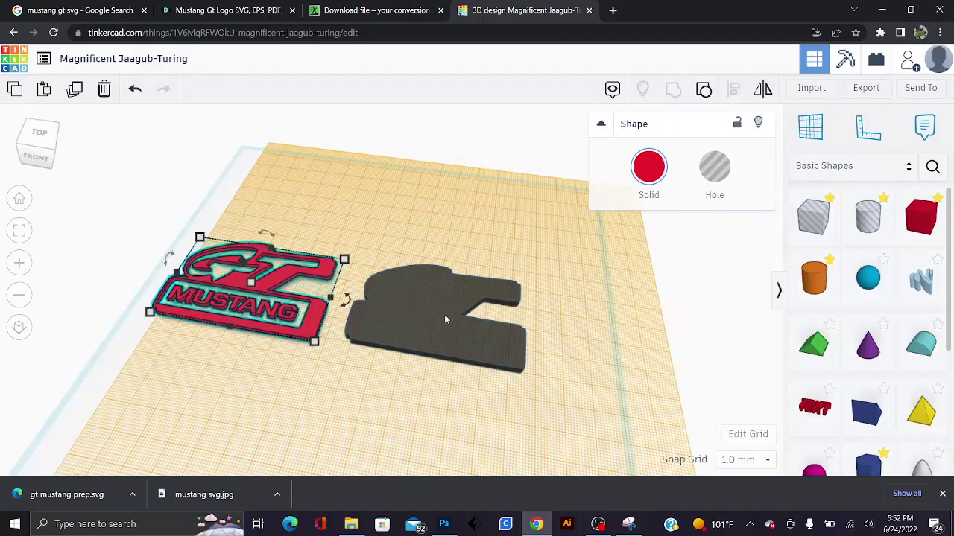
Step: Centre-align the red logo on the black silhouette, then reset the workplane to the grid
shift+click(400, 320)
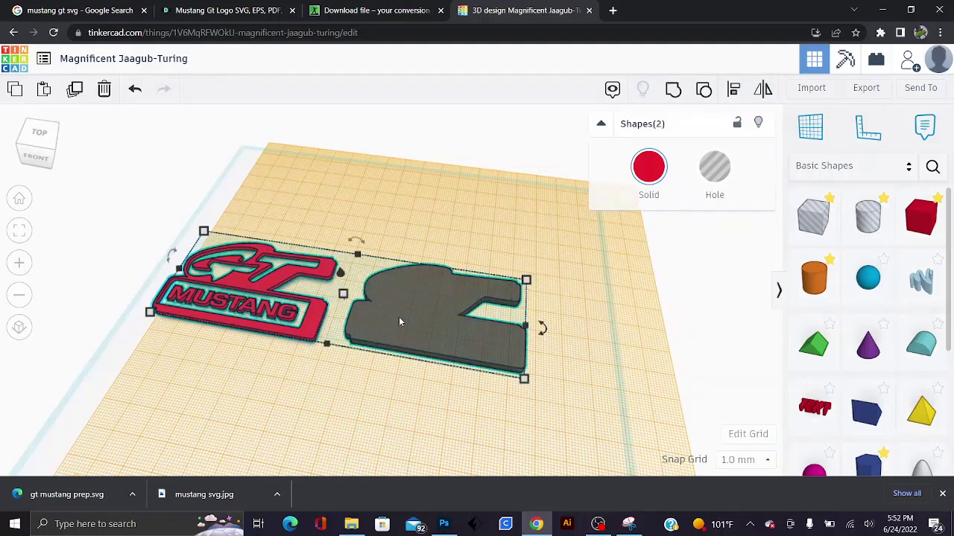
click(735, 90)
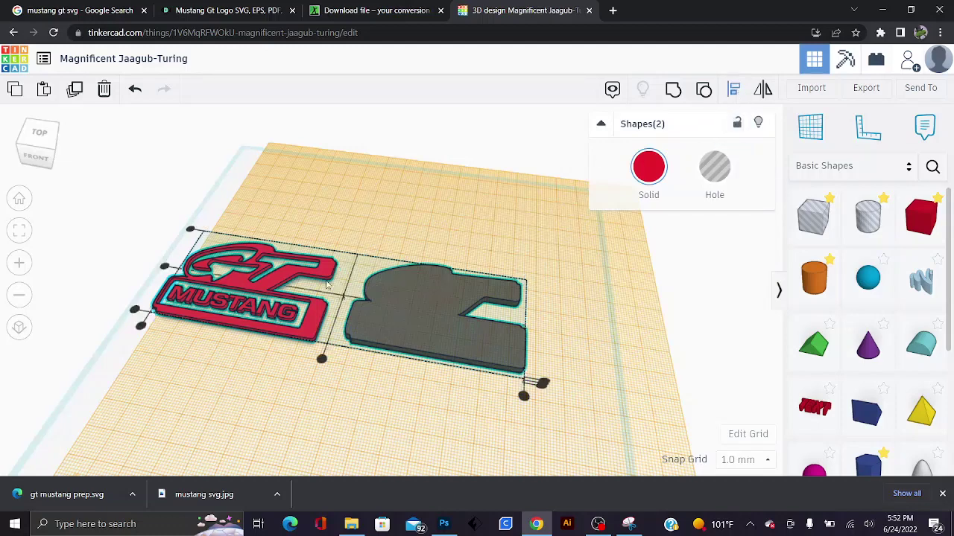
click(321, 359)
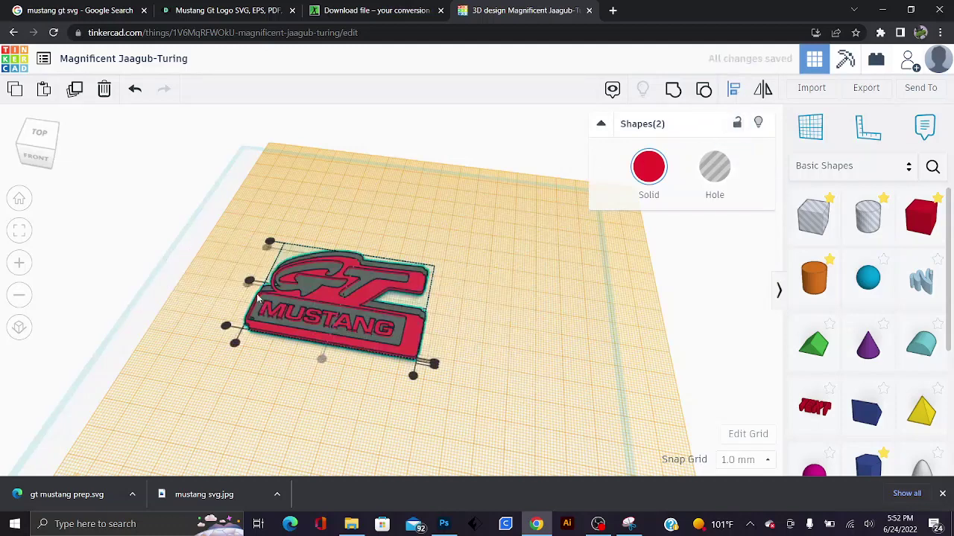
click(812, 132)
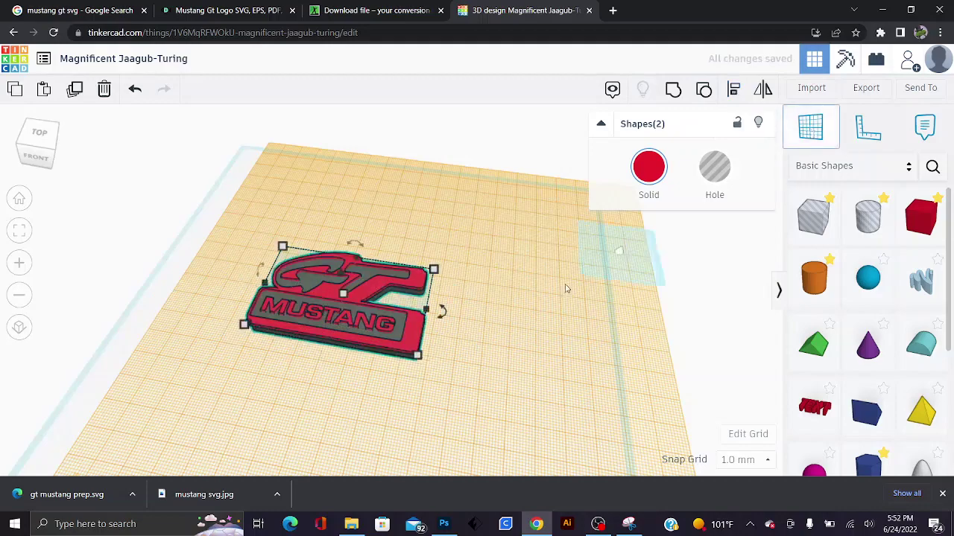
click(561, 285)
click(562, 364)
scroll(551, 403, up, 5)
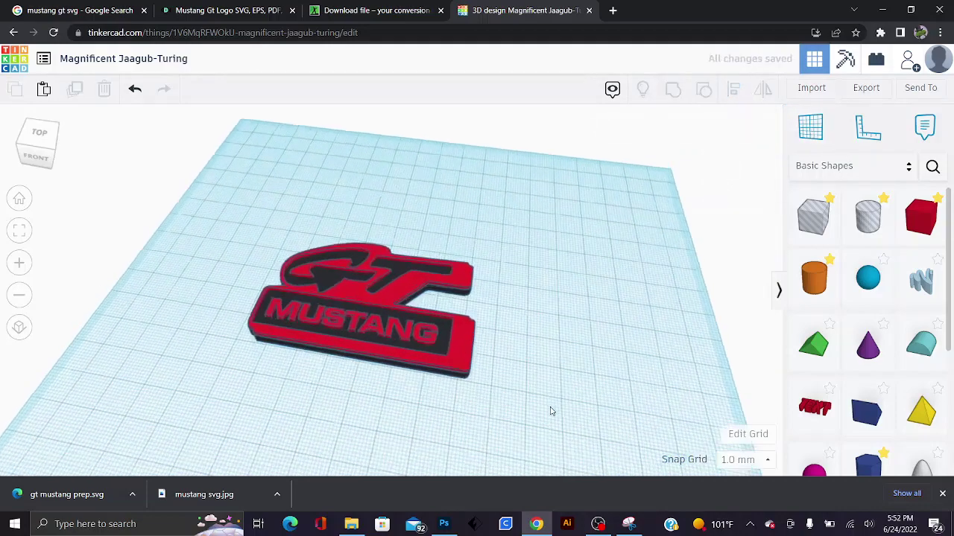
right_drag(605, 335, 614, 358)
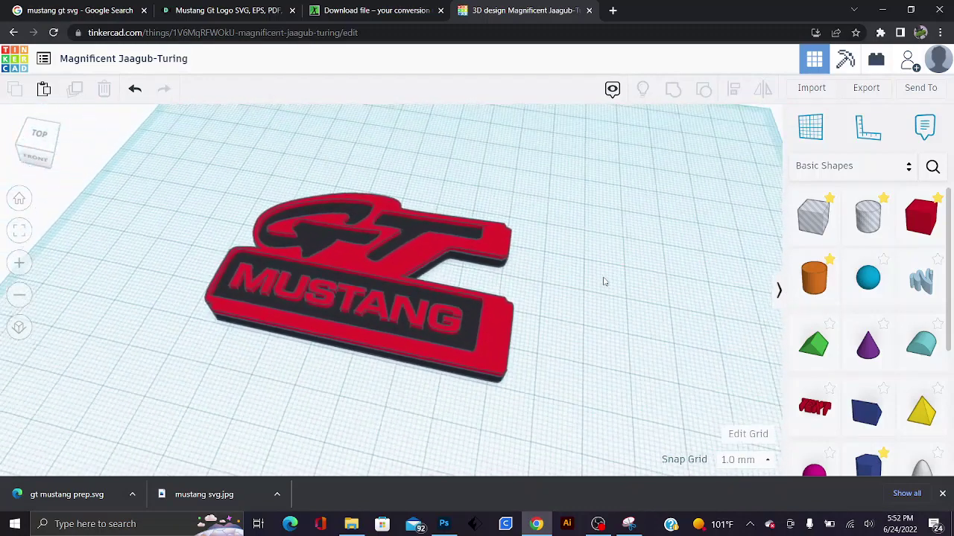